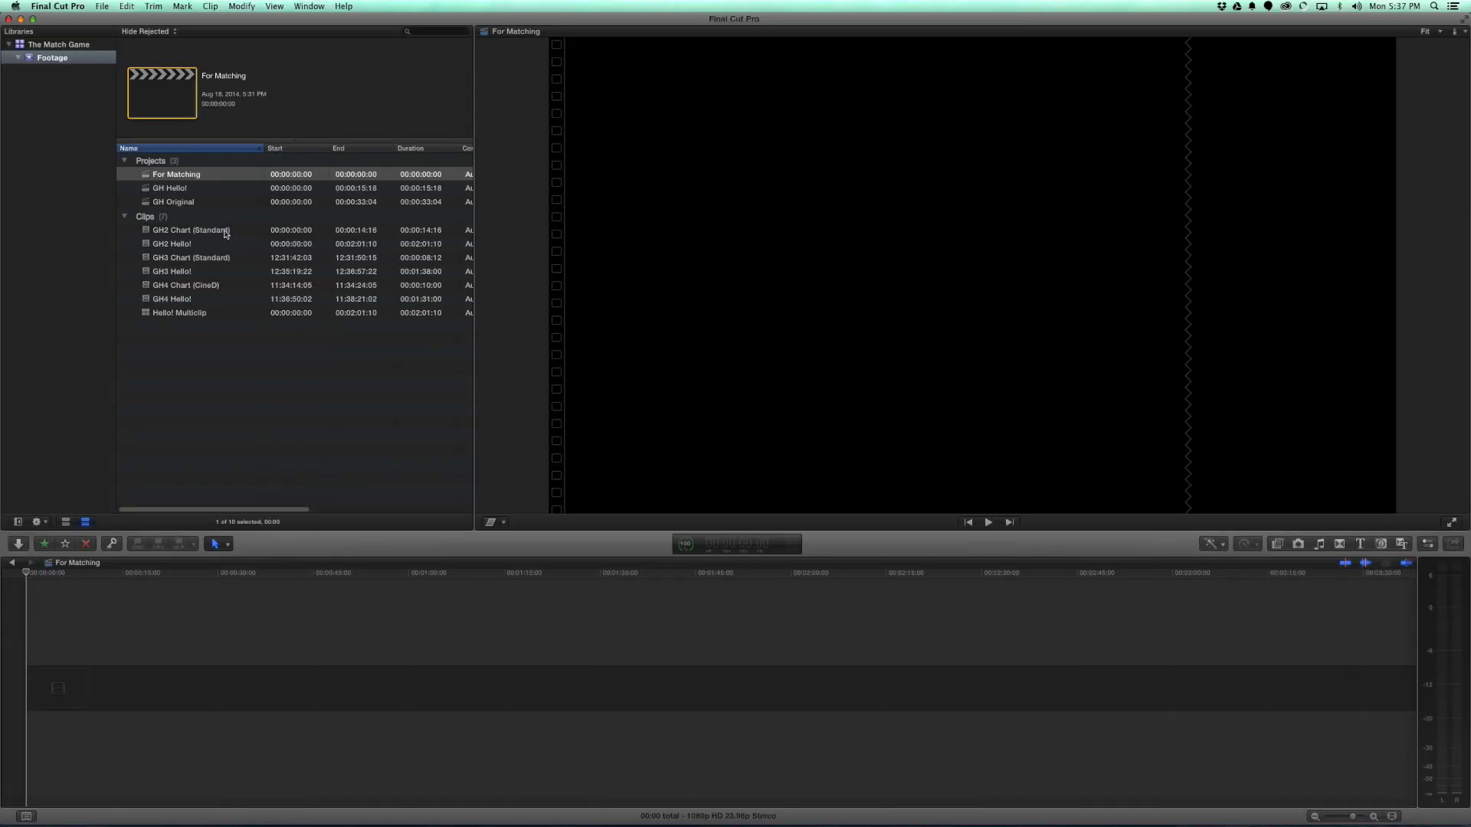
# Step: Preview the GH2, GH3 and GH4 chart clips and GH3 Hello!, ending on GH3 Chart (Standard)
pyautogui.click(223, 233)
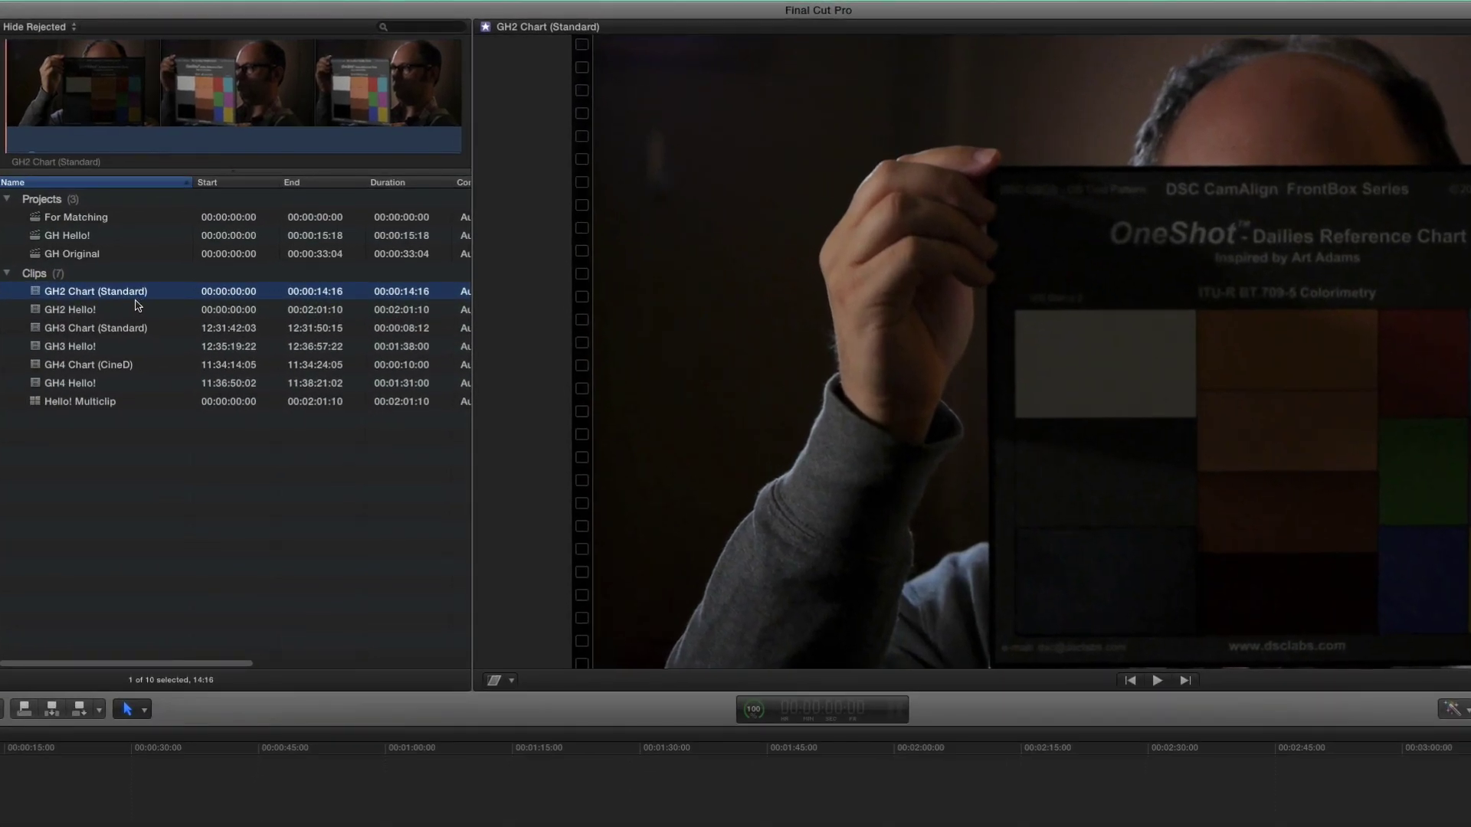
pyautogui.click(132, 330)
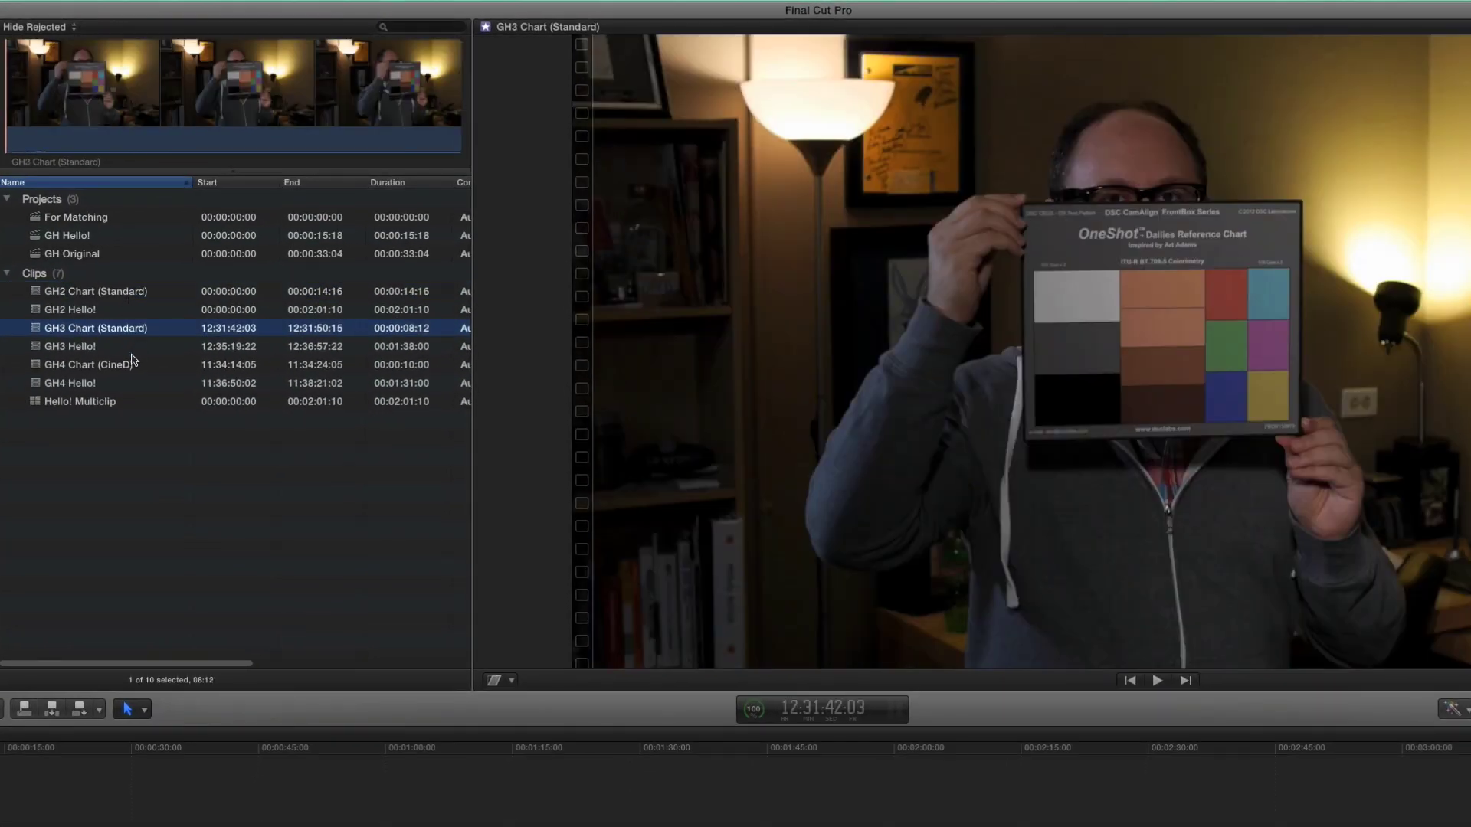
pyautogui.click(129, 366)
pyautogui.click(124, 296)
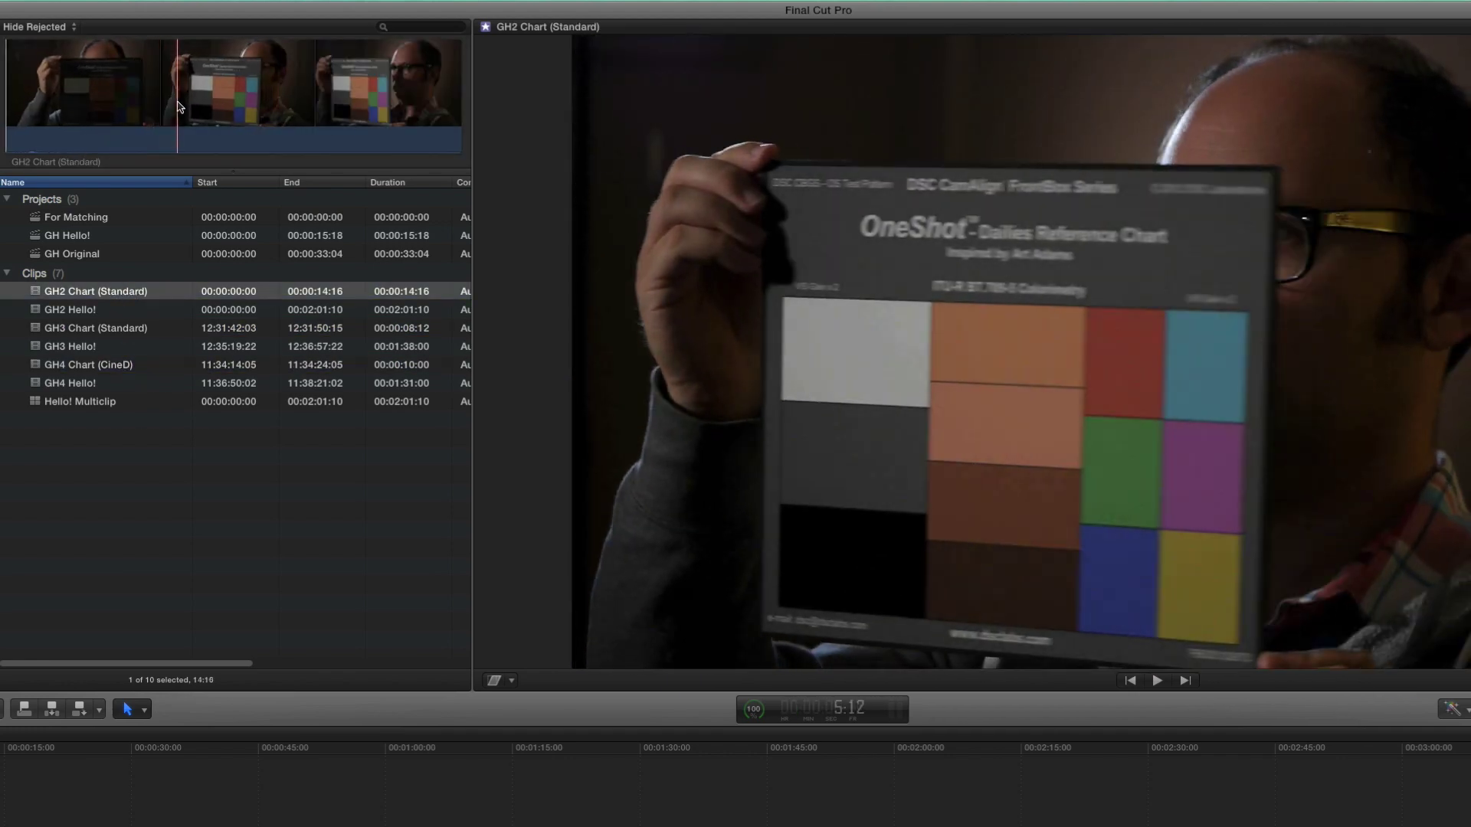
pyautogui.click(212, 102)
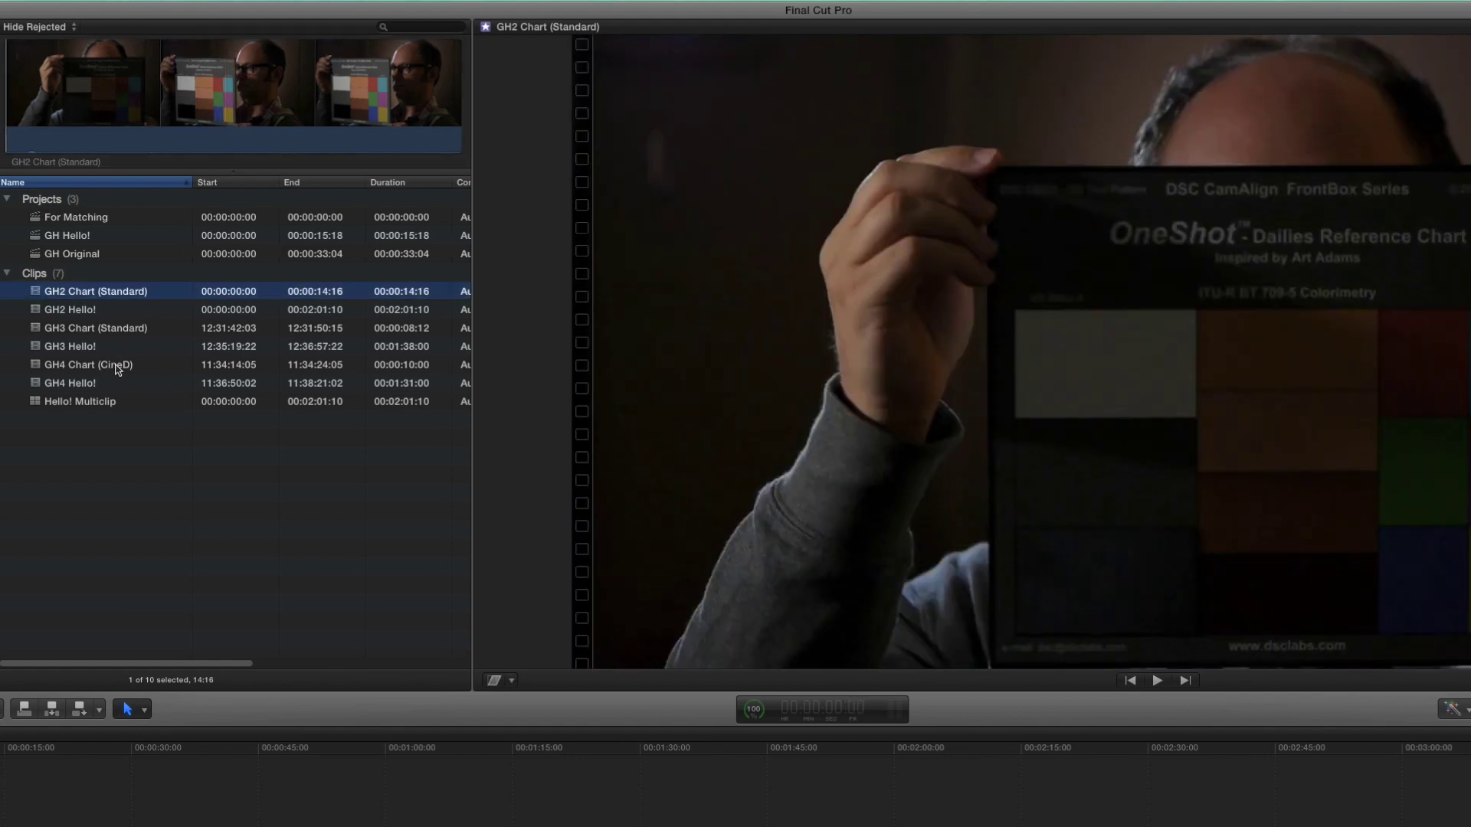
pyautogui.click(114, 366)
pyautogui.click(115, 349)
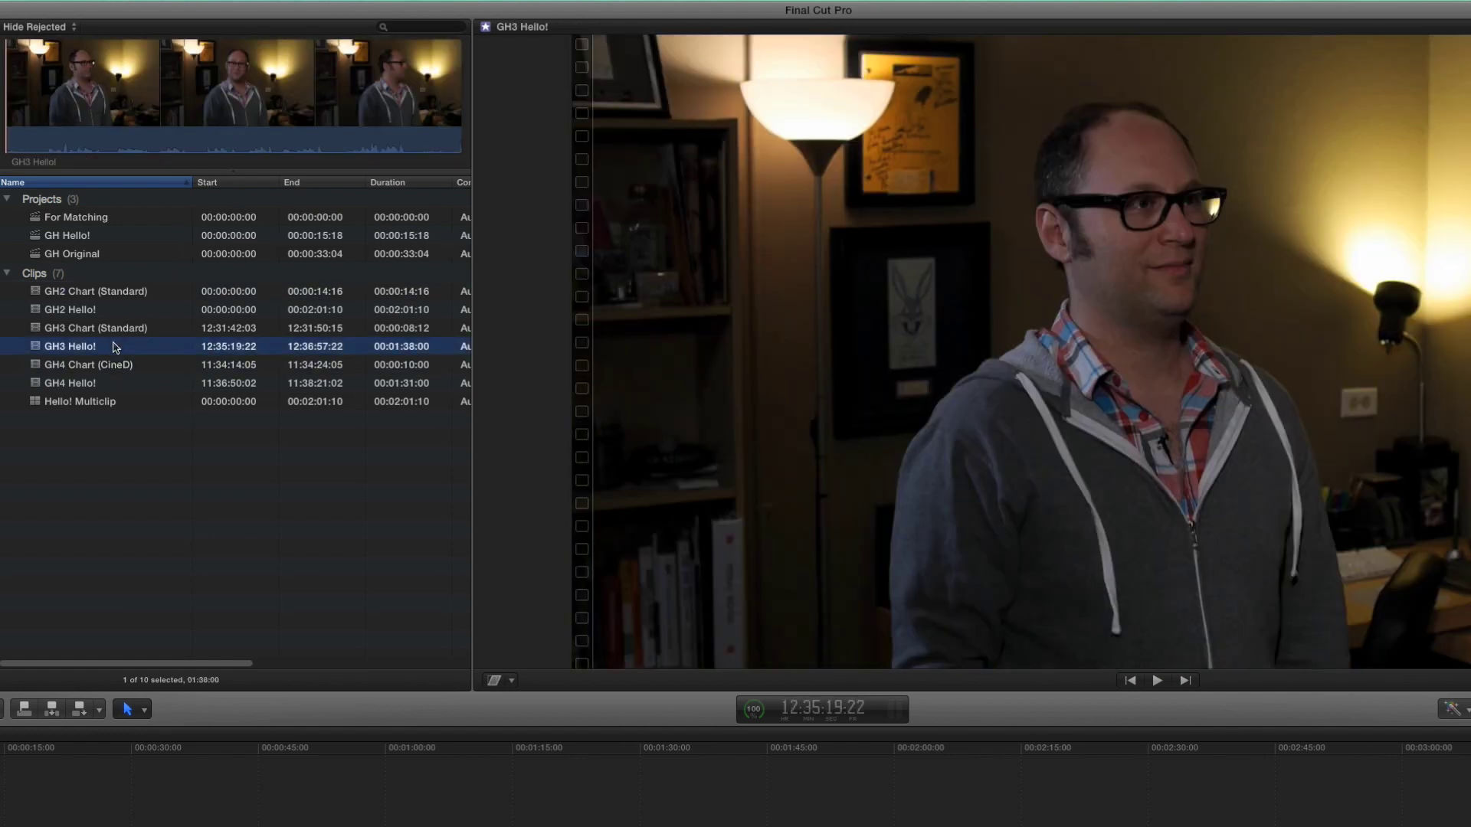
pyautogui.click(115, 365)
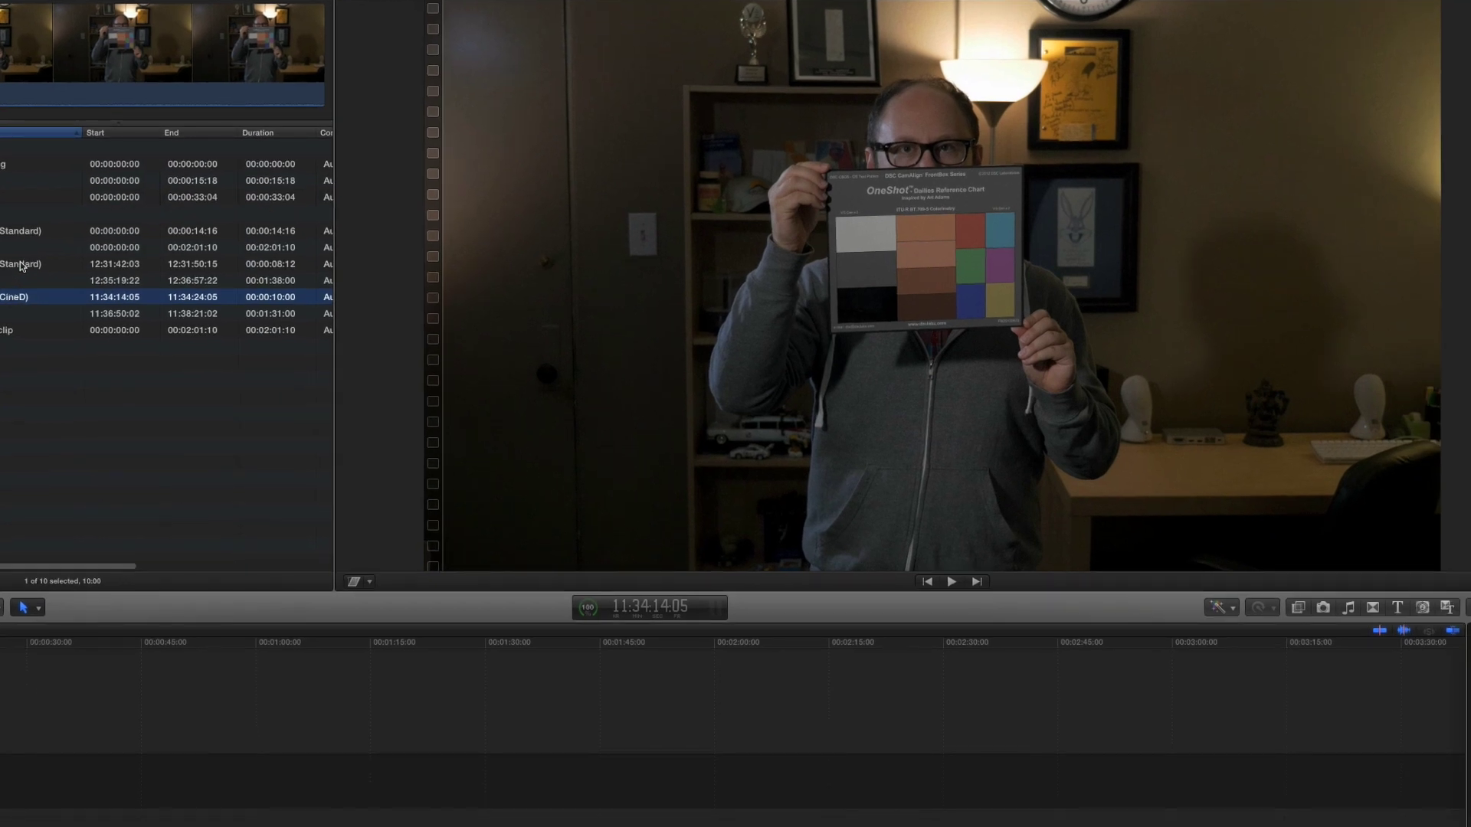
pyautogui.click(20, 263)
pyautogui.click(38, 56)
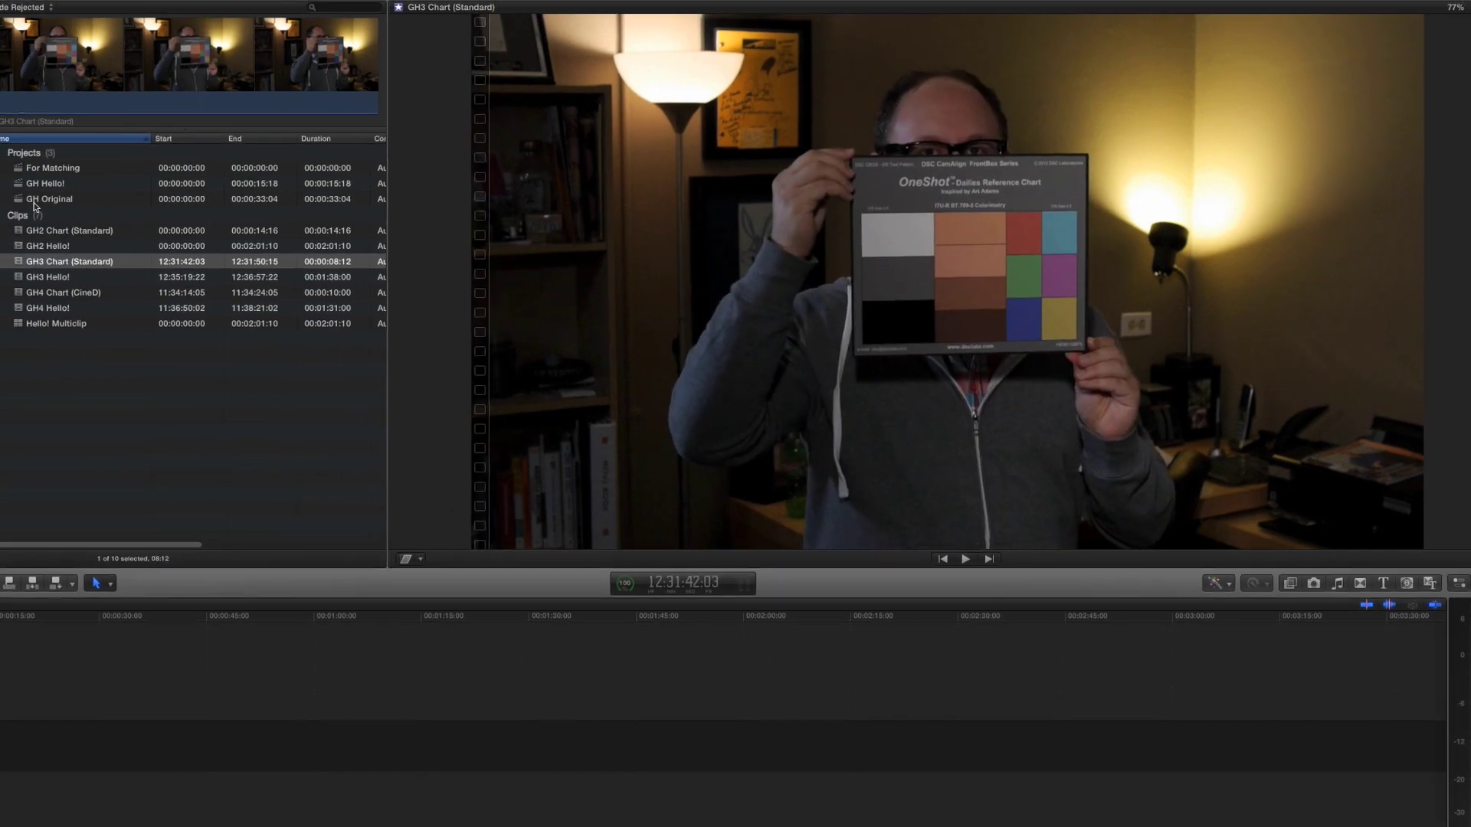
# Step: Open the GH Original project in the timeline and save its XML export to the Desktop
pyautogui.click(23, 201)
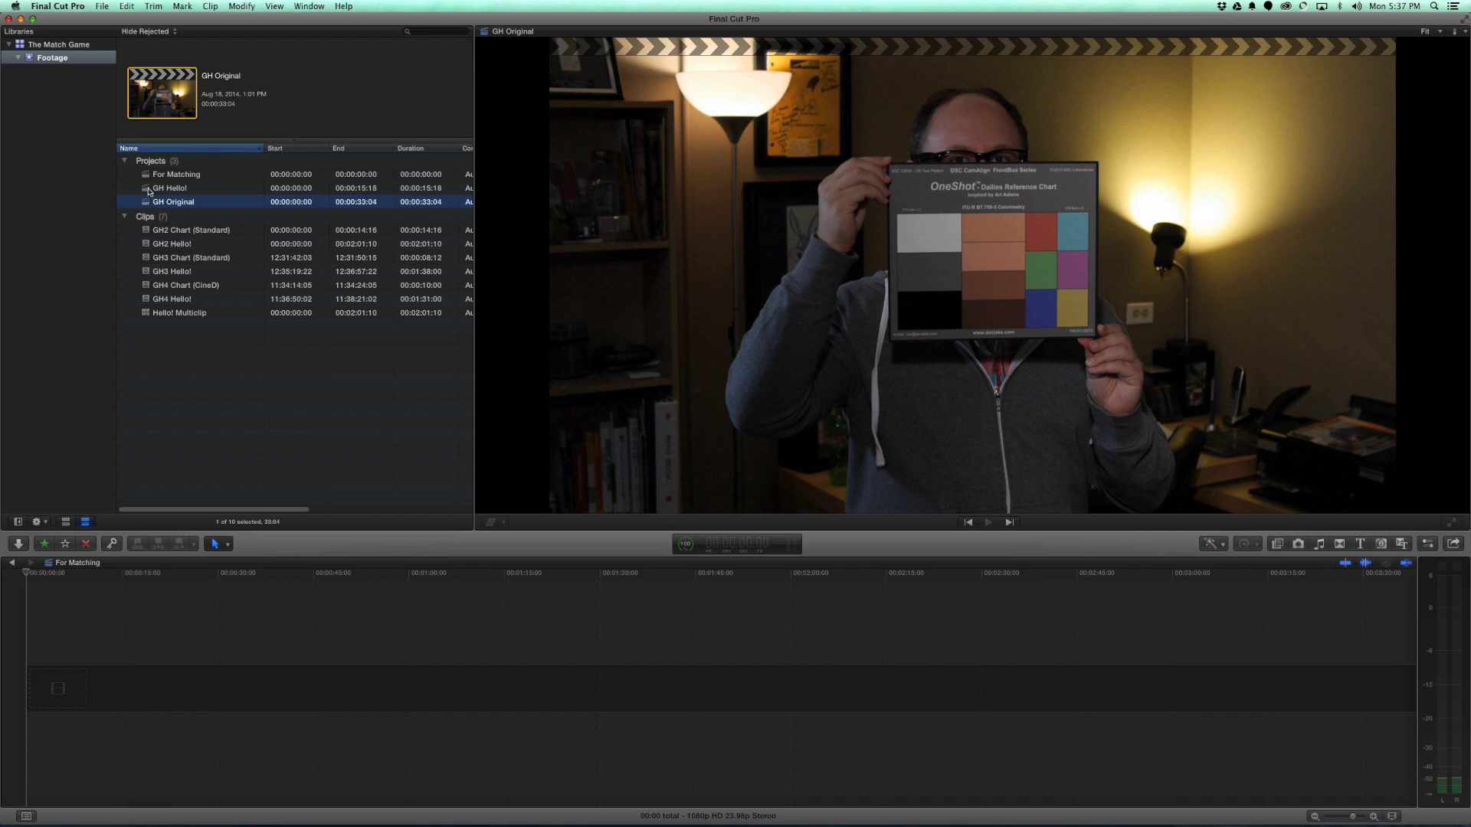
pyautogui.doubleClick(147, 203)
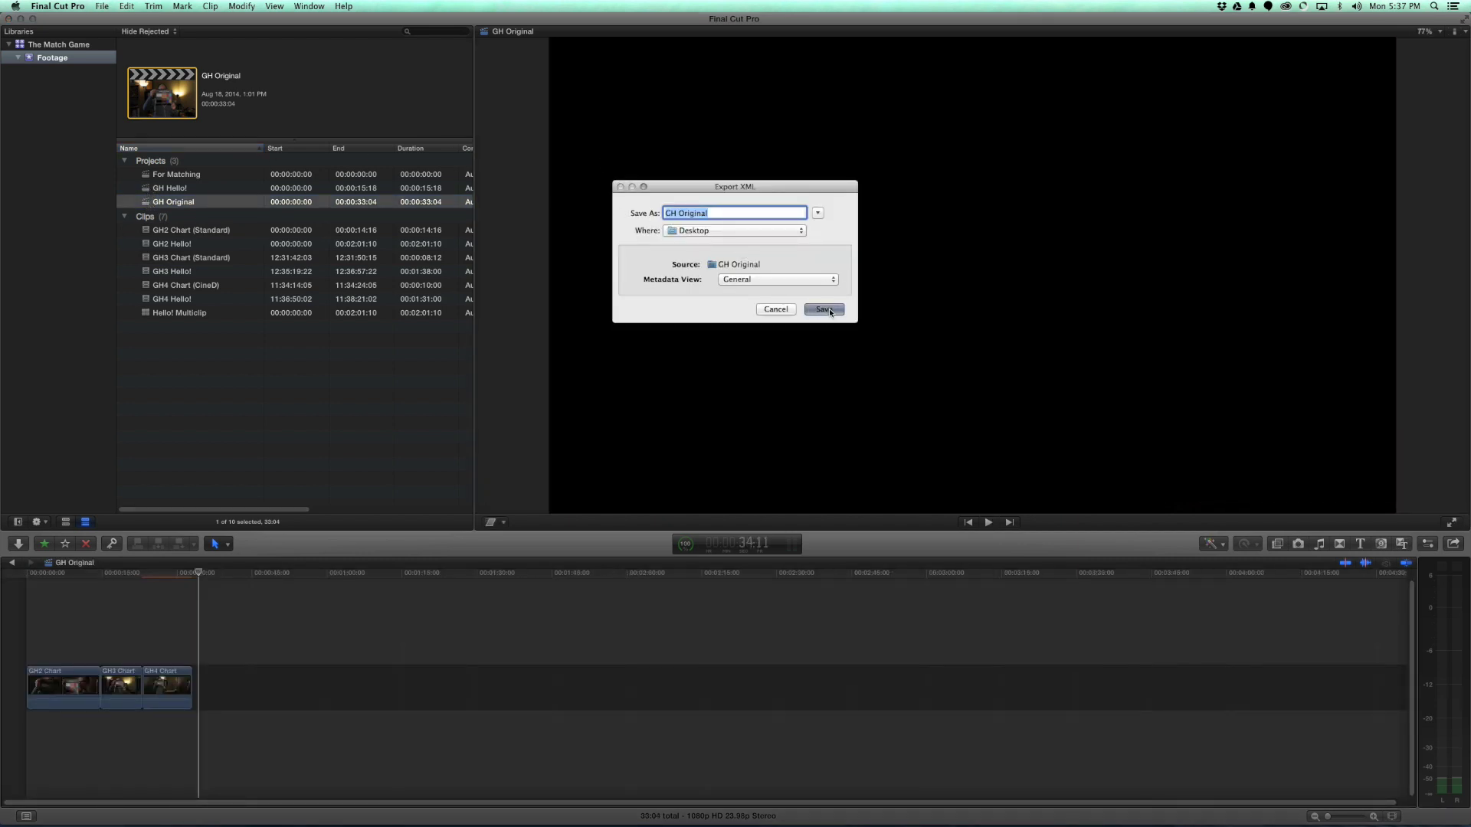
pyautogui.click(827, 310)
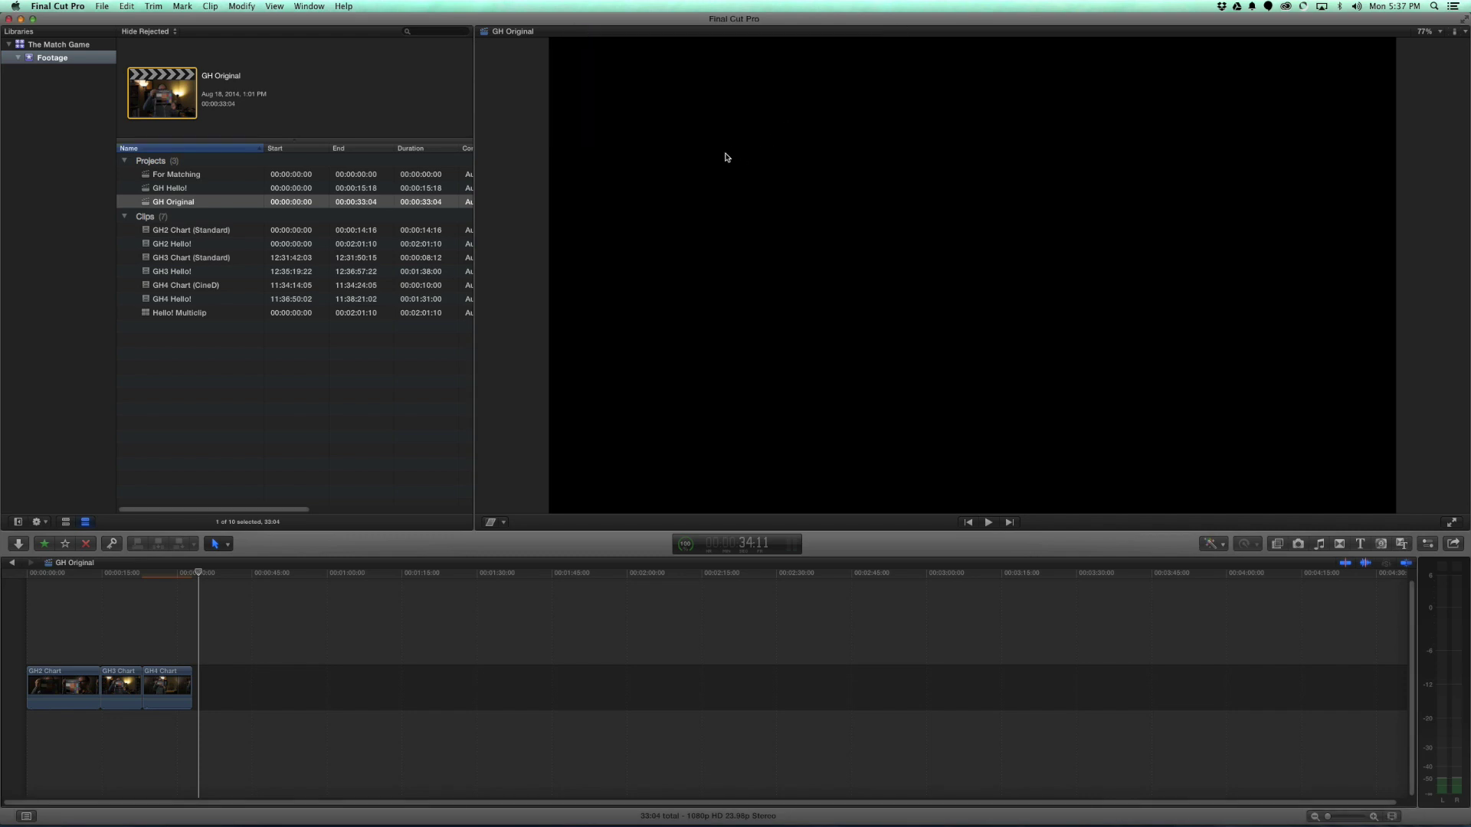
# Step: Import GH Original.fcpxml from the Desktop into Resolve and scrub through the resulting timeline
pyautogui.press('super+Tab')
pyautogui.press('super+Tab')
pyautogui.click(114, 6)
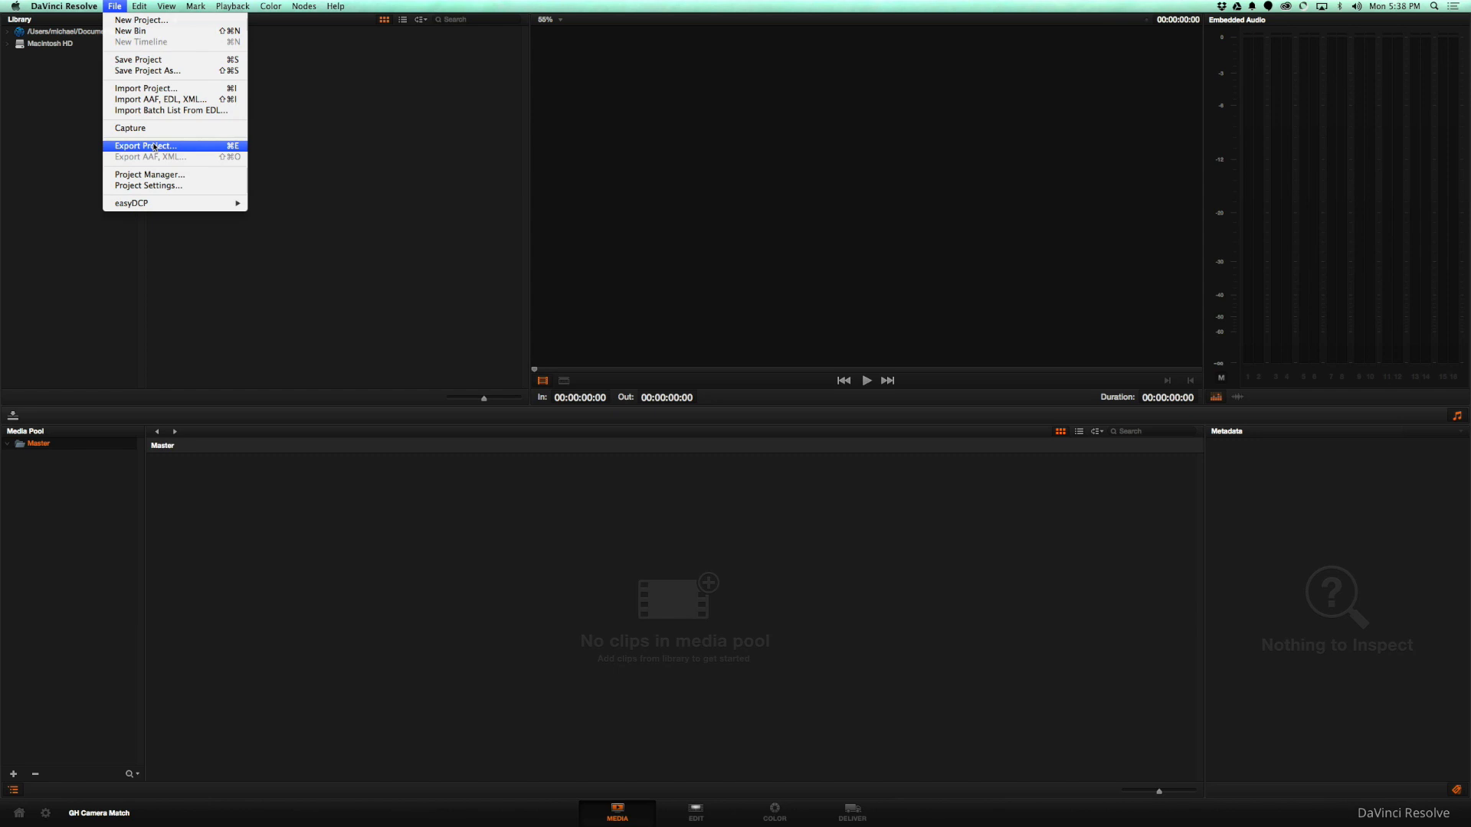
pyautogui.click(159, 99)
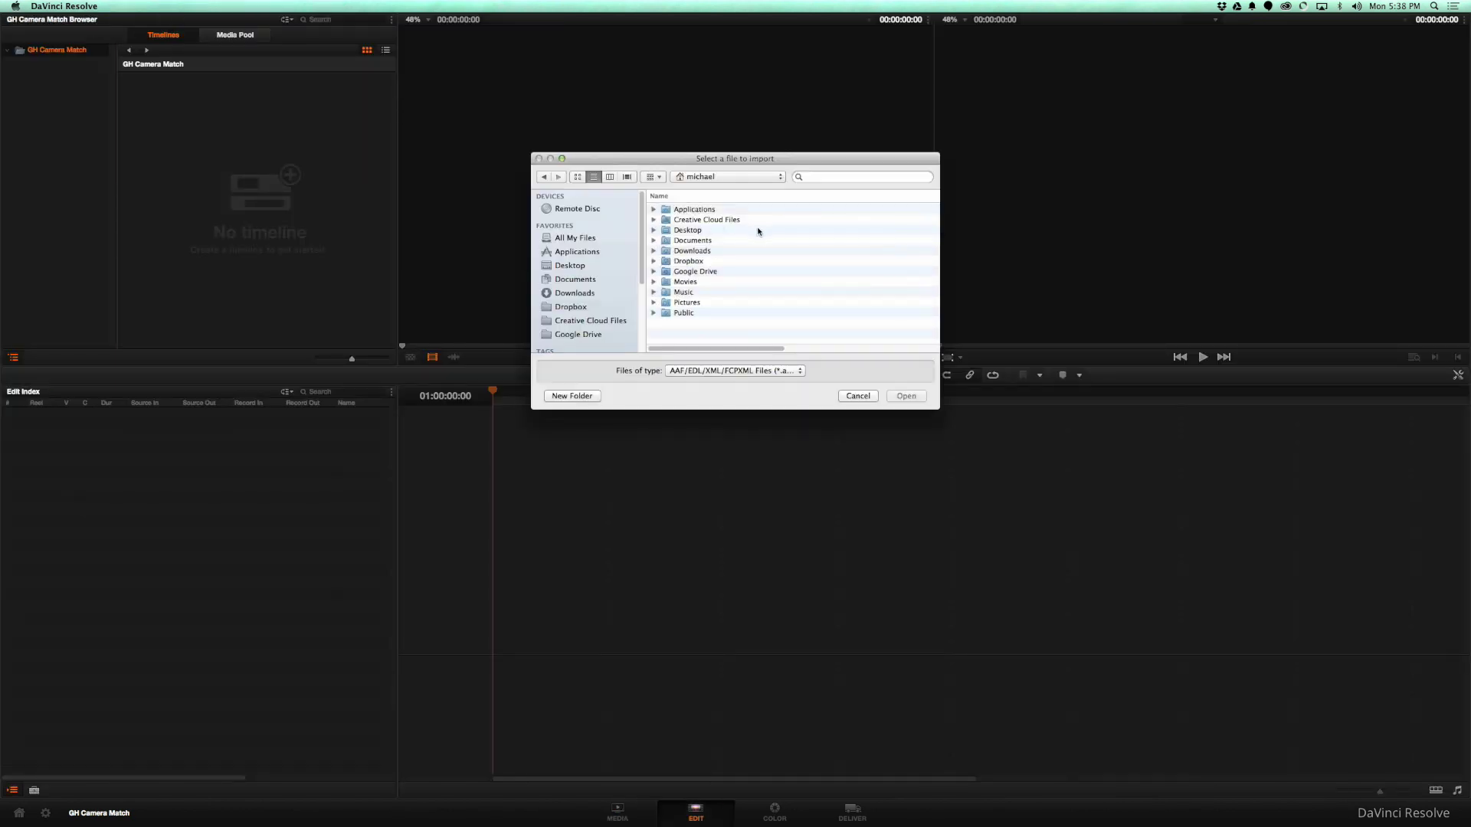
pyautogui.doubleClick(733, 231)
pyautogui.doubleClick(729, 209)
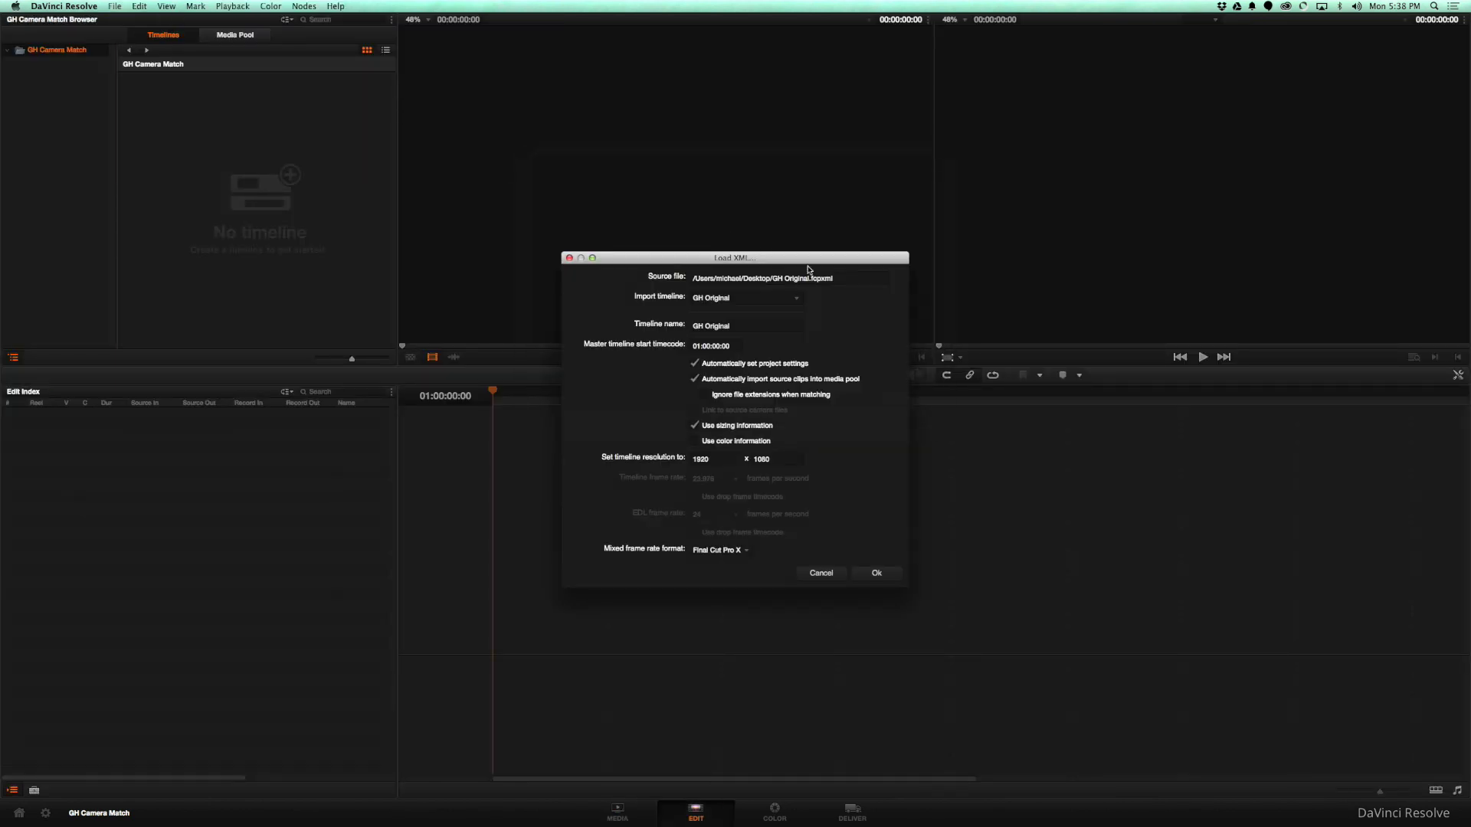
pyautogui.click(876, 573)
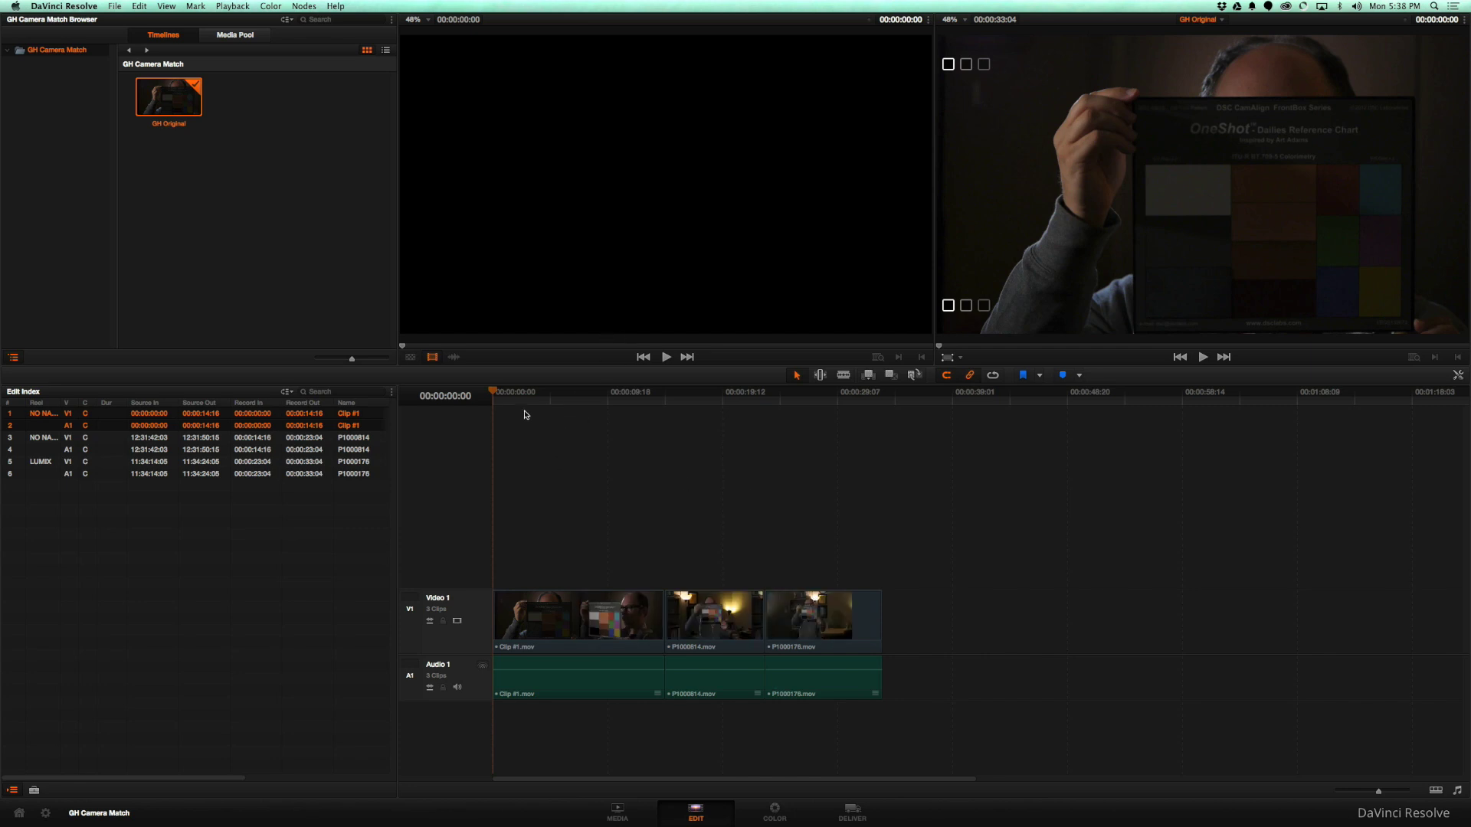
pyautogui.click(525, 396)
pyautogui.moveTo(526, 397); pyautogui.dragTo(616, 398)
pyautogui.press('Home')
# Step: On the Color page, go to 00:00:11:23 and turn on the Color Chart viewer overlay
pyautogui.click(788, 816)
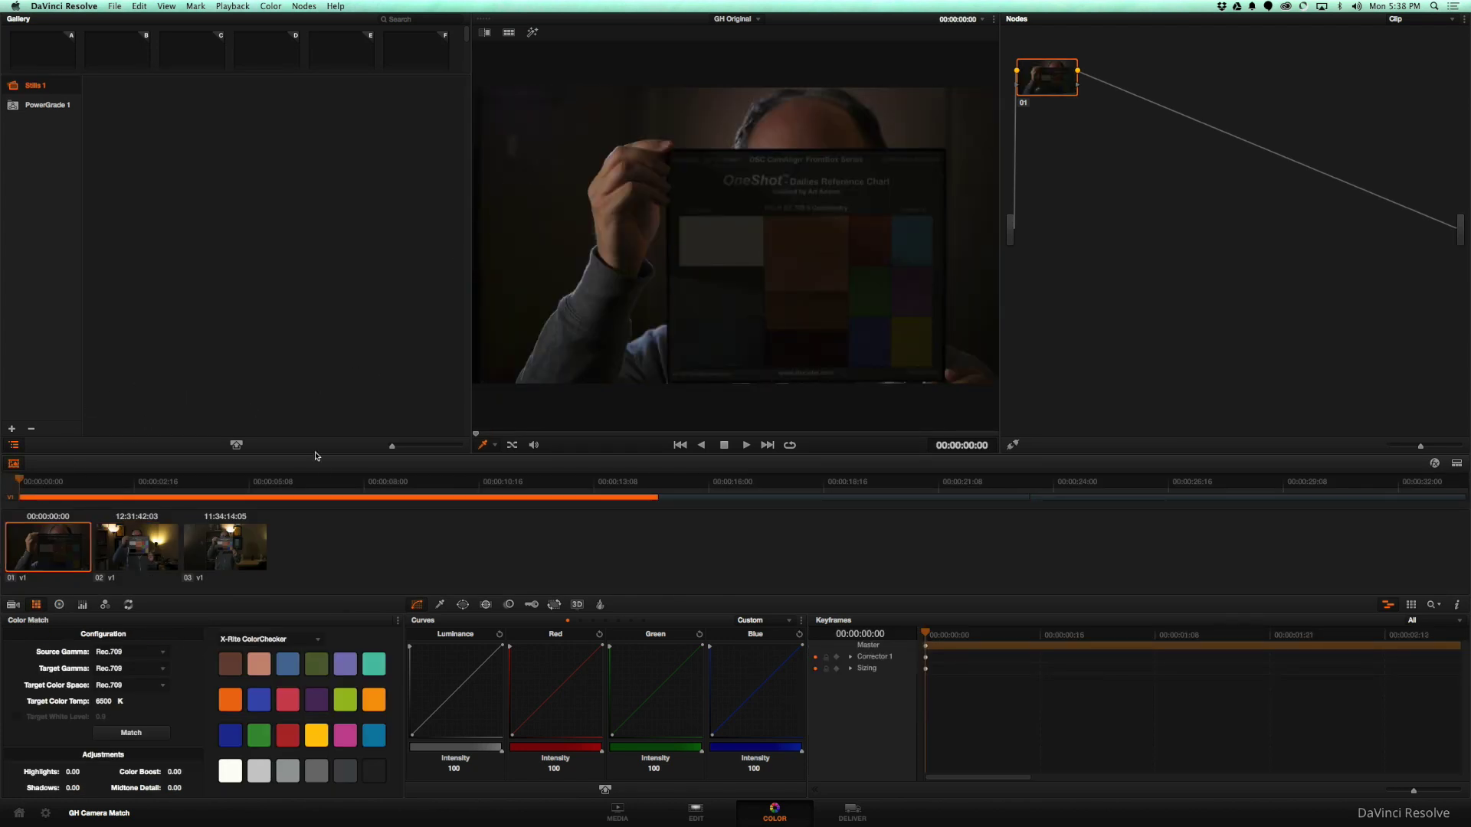
pyautogui.moveTo(320, 484); pyautogui.dragTo(541, 495)
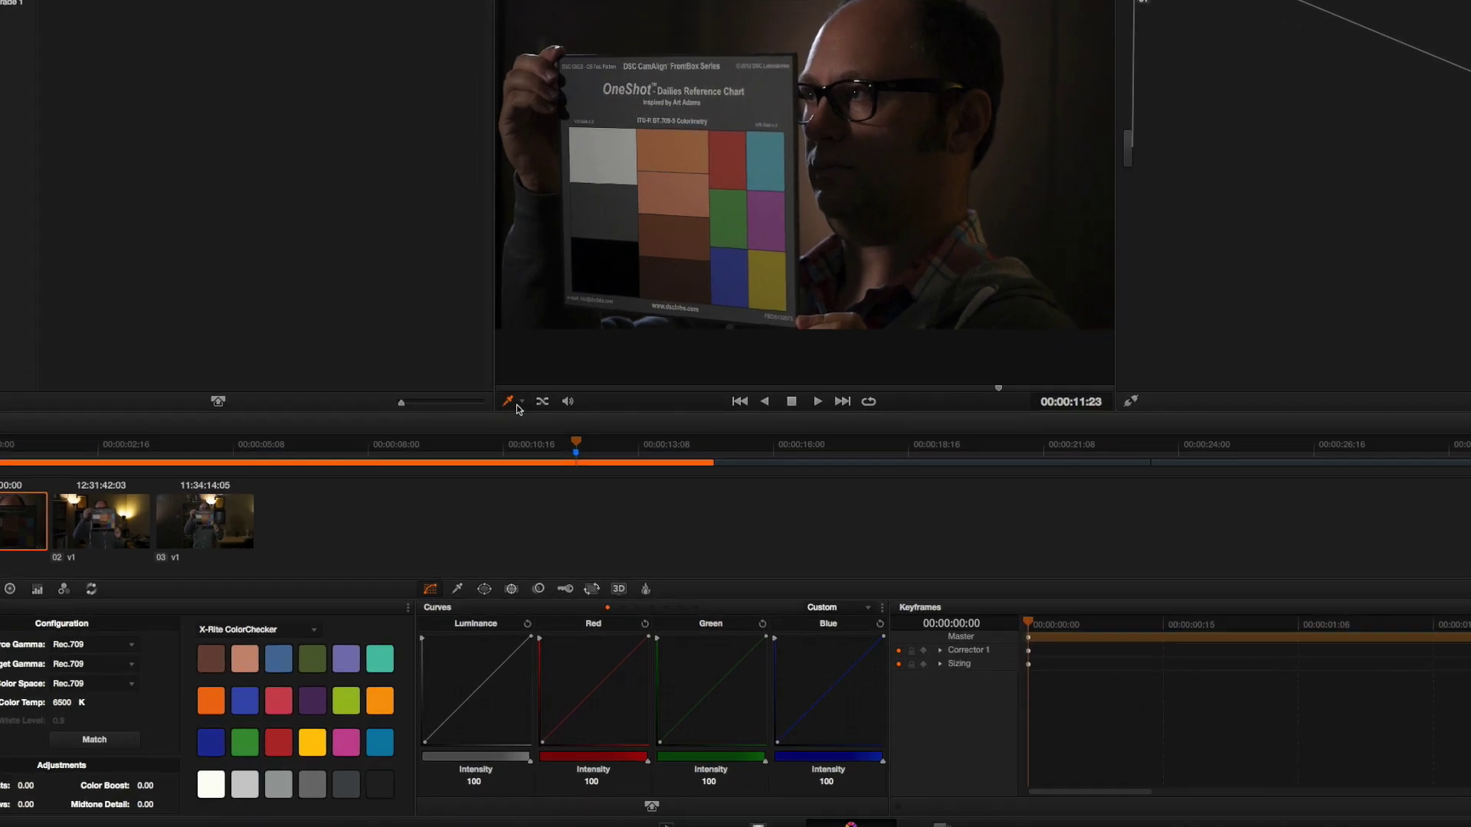
pyautogui.click(494, 445)
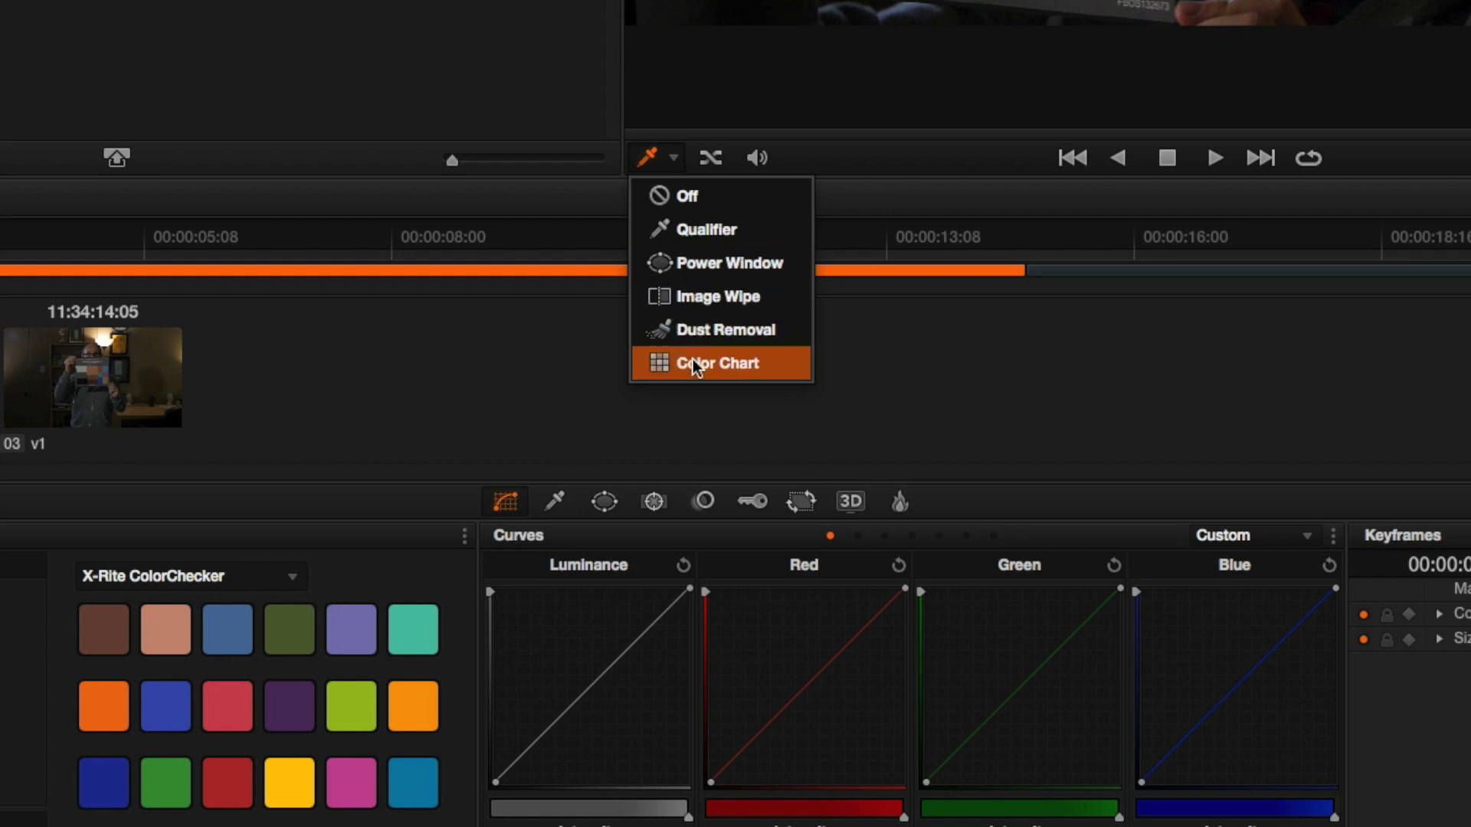
pyautogui.click(747, 367)
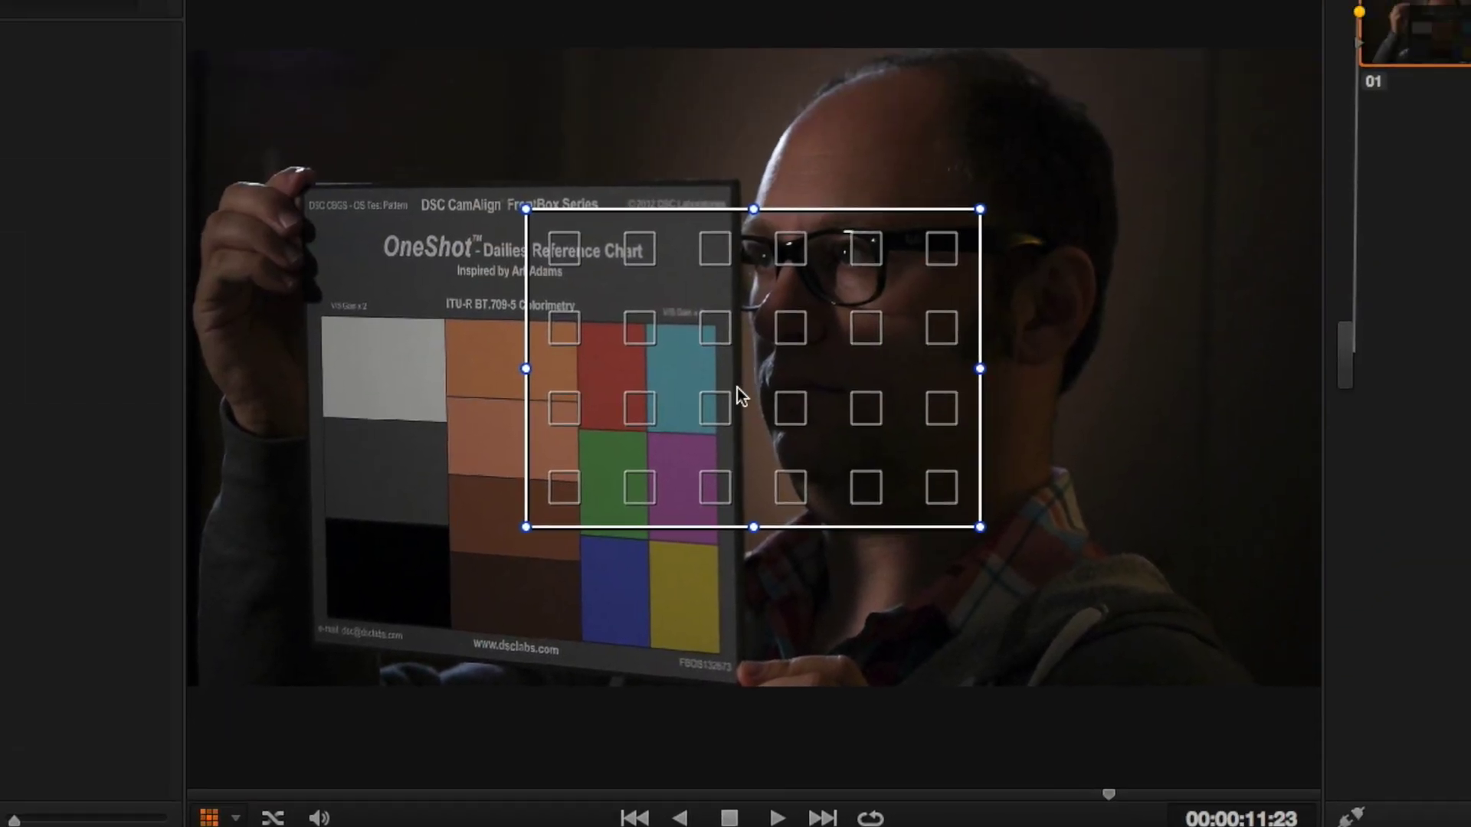
pyautogui.moveTo(737, 387); pyautogui.dragTo(547, 448)
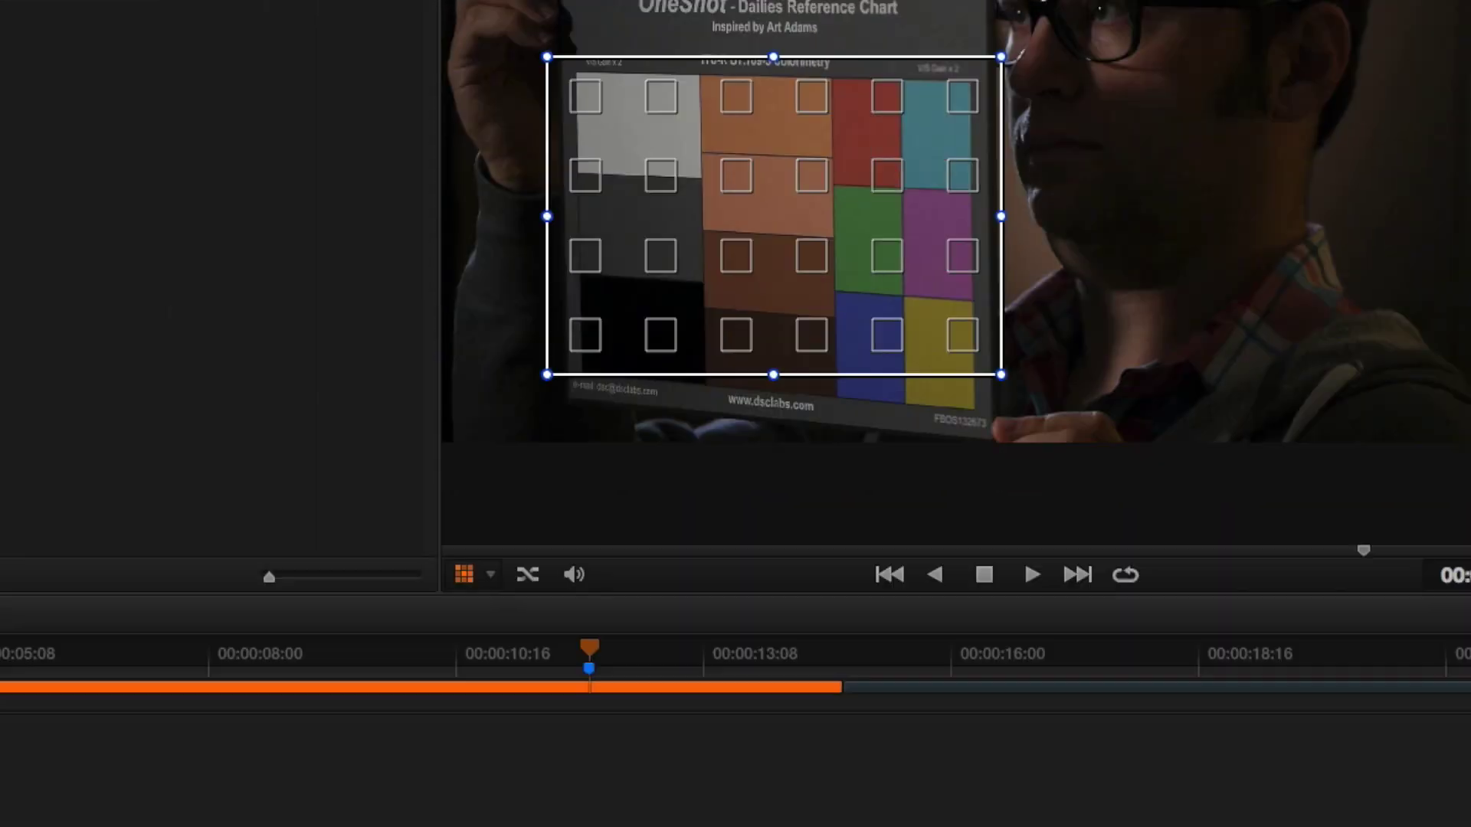
# Step: Set the chart type to DSC Labs SMPTE OneShot and fit its four corners onto the chart
pyautogui.click(564, 453)
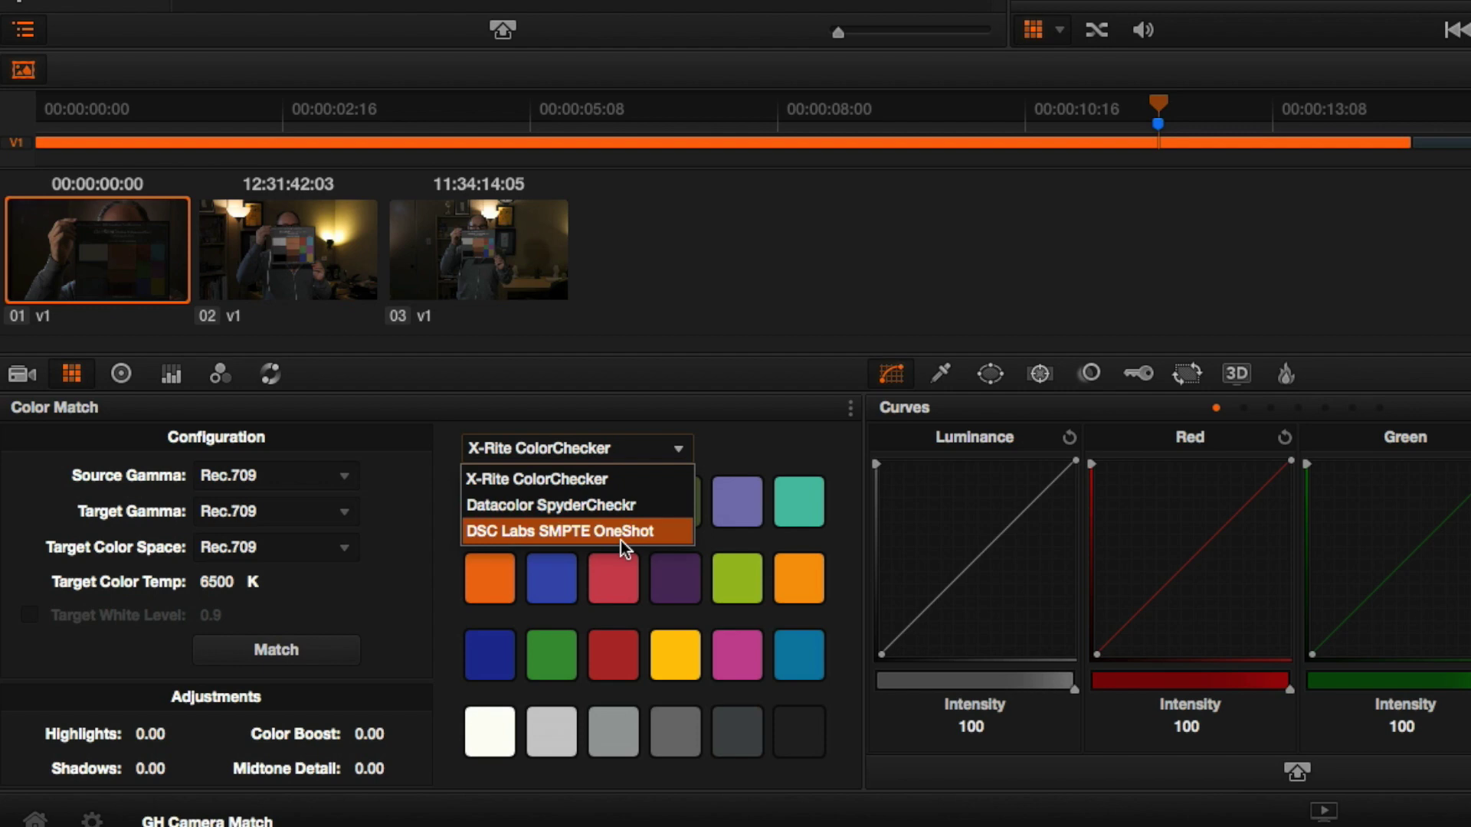
pyautogui.click(620, 532)
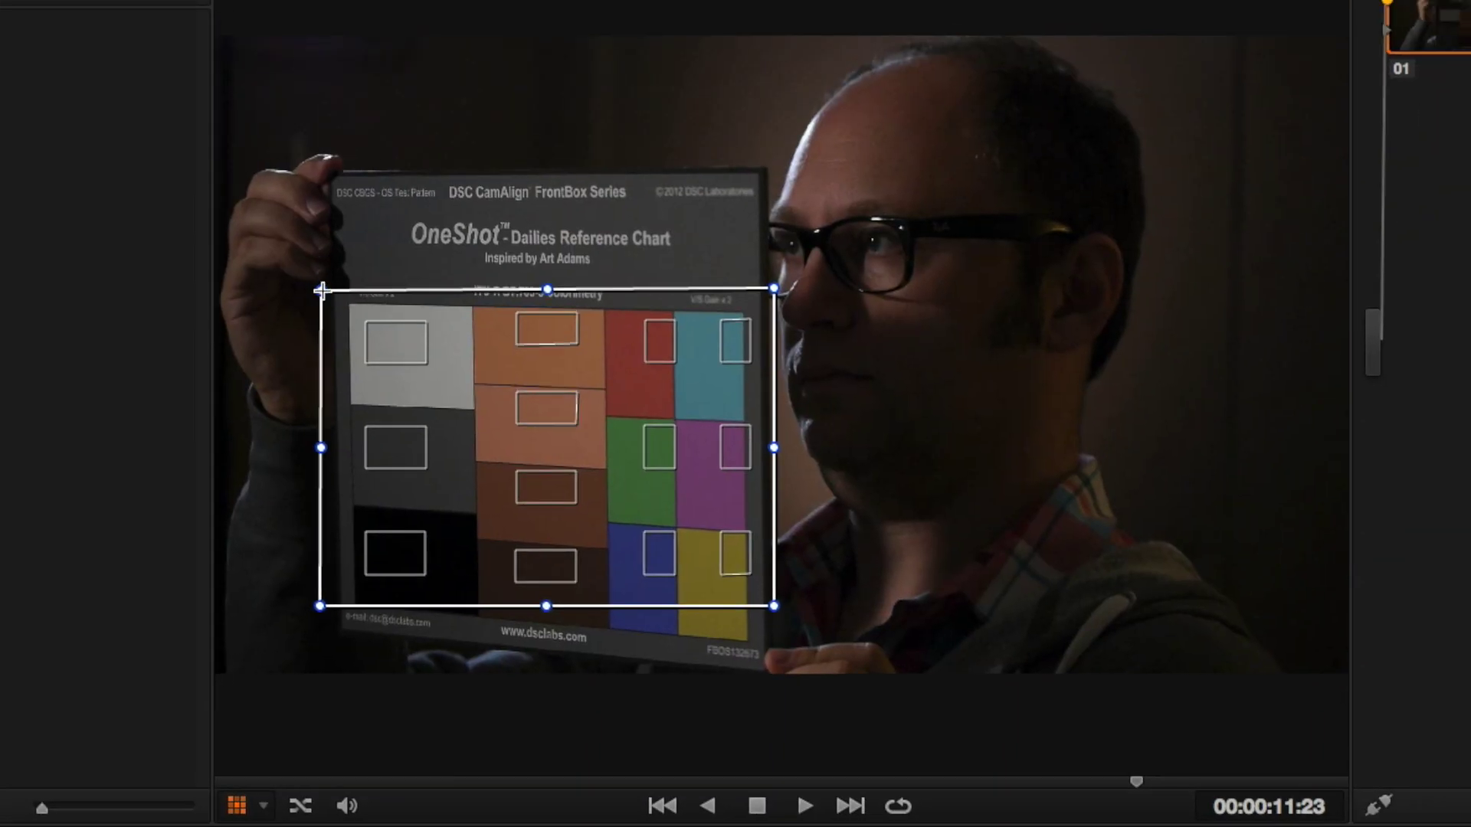
pyautogui.moveTo(320, 290); pyautogui.dragTo(345, 308)
pyautogui.moveTo(774, 288); pyautogui.dragTo(739, 317)
pyautogui.moveTo(774, 606); pyautogui.dragTo(741, 634)
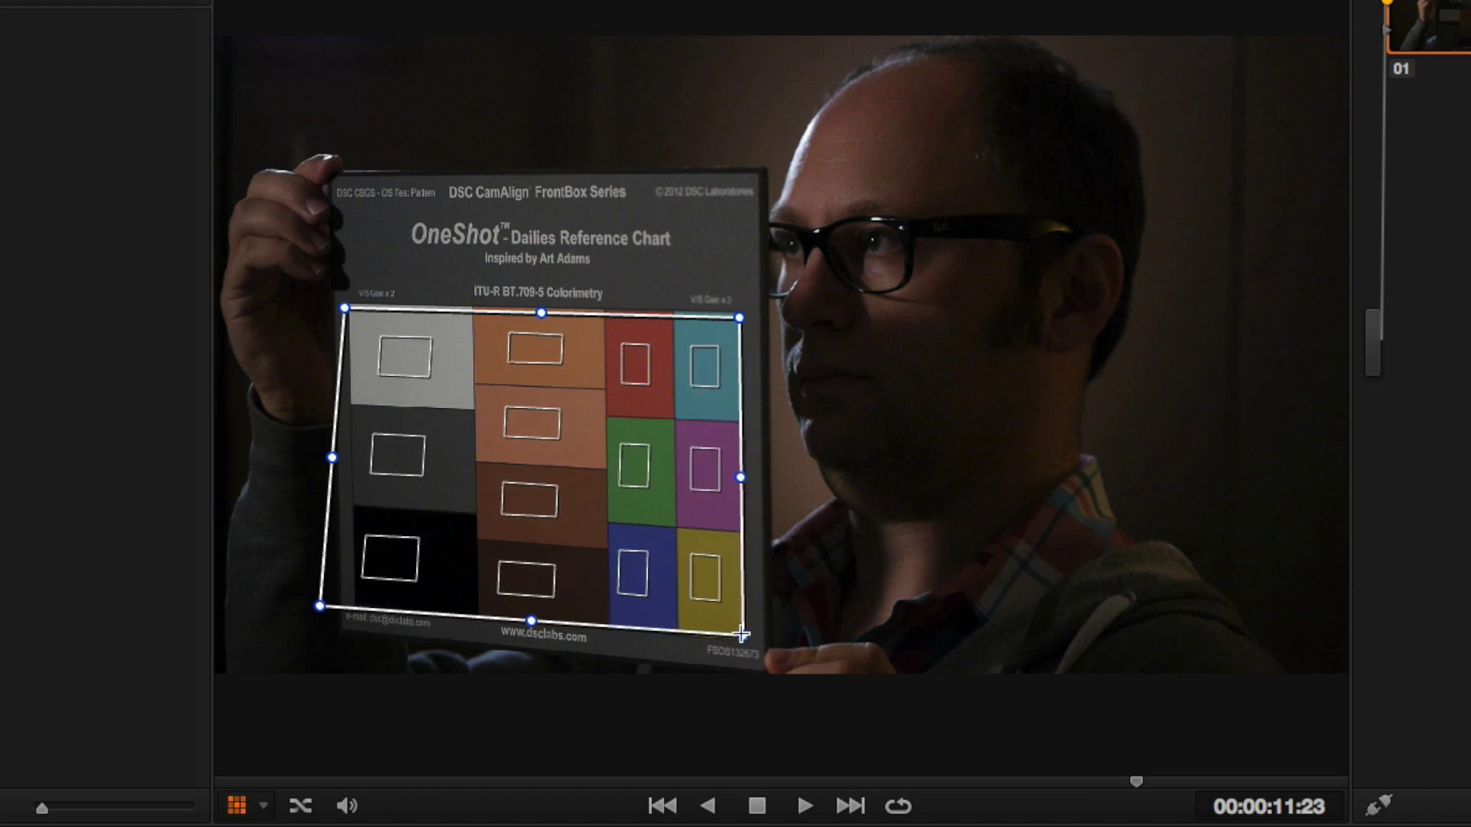
pyautogui.moveTo(320, 606); pyautogui.dragTo(353, 601)
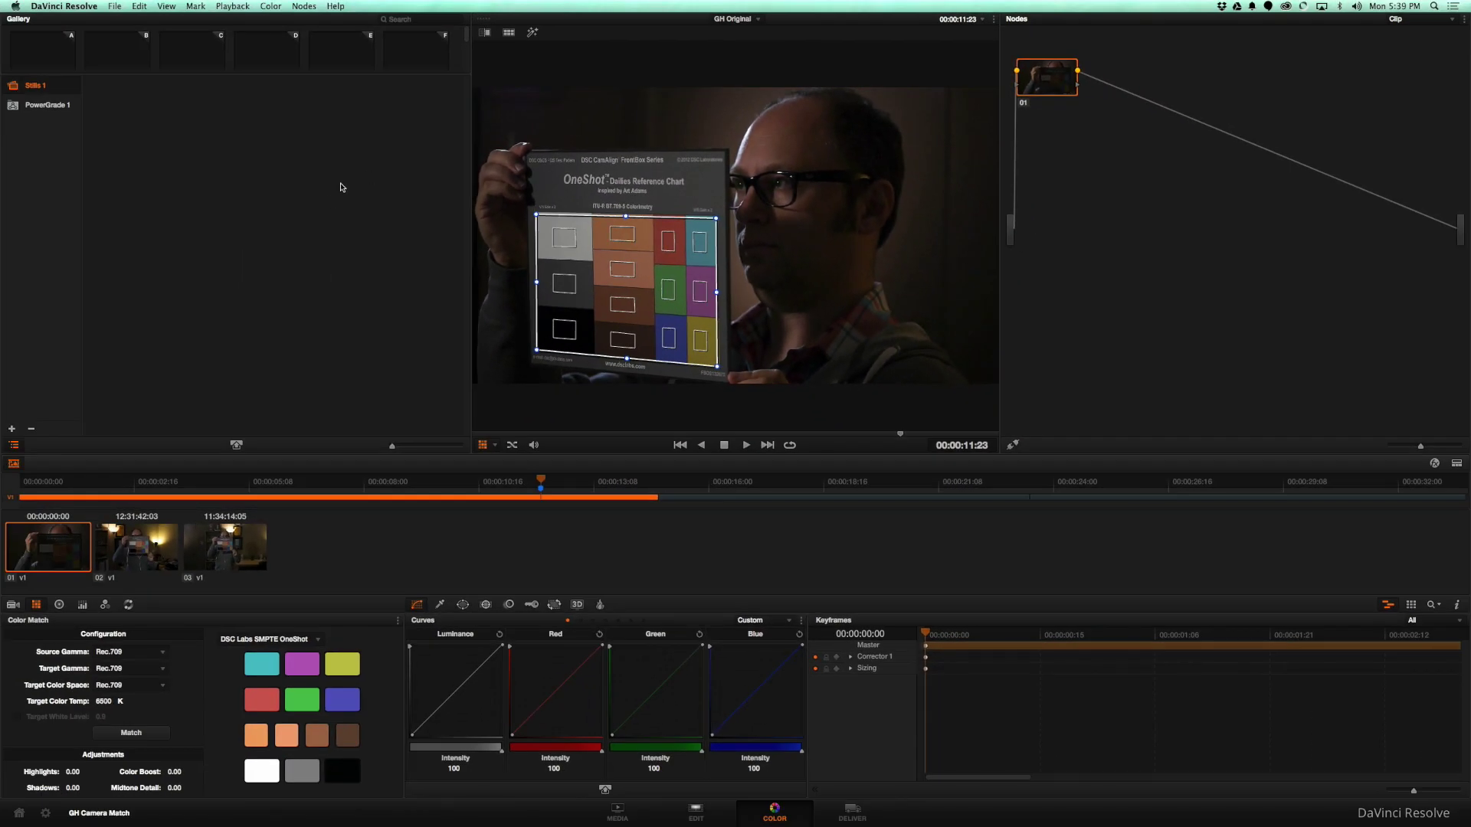
# Step: Fit the chart overlay's corners onto the OneShot chart in clip 02
pyautogui.click(133, 541)
pyautogui.moveTo(636, 166); pyautogui.dragTo(687, 199)
pyautogui.moveTo(688, 331); pyautogui.dragTo(690, 266)
pyautogui.moveTo(898, 349); pyautogui.dragTo(807, 267)
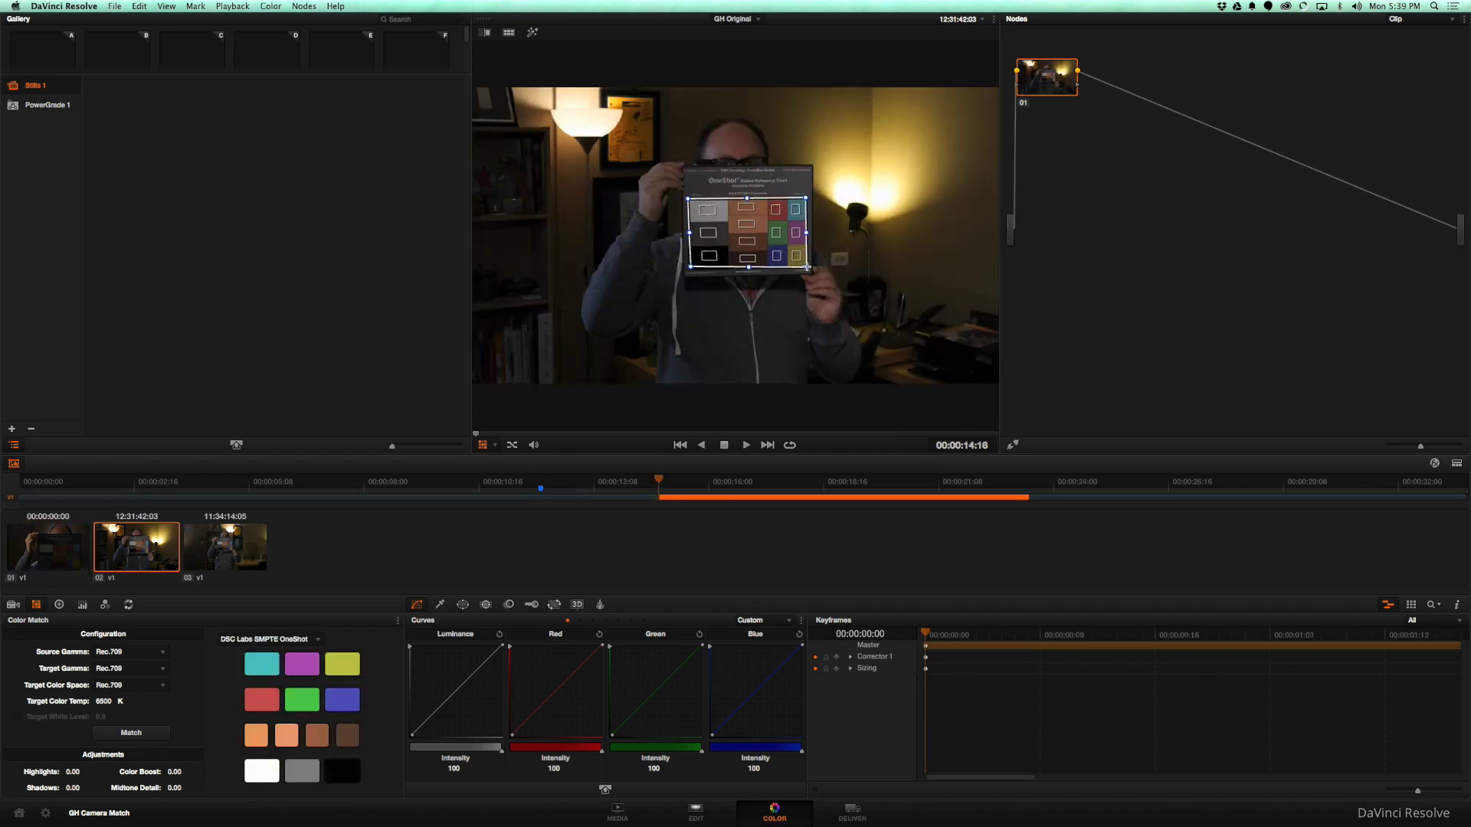
# Step: Fit all four overlay corners onto the OneShot chart in clip 03
pyautogui.moveTo(689, 194); pyautogui.dragTo(687, 200)
pyautogui.press('Down')
pyautogui.moveTo(840, 163); pyautogui.dragTo(777, 201)
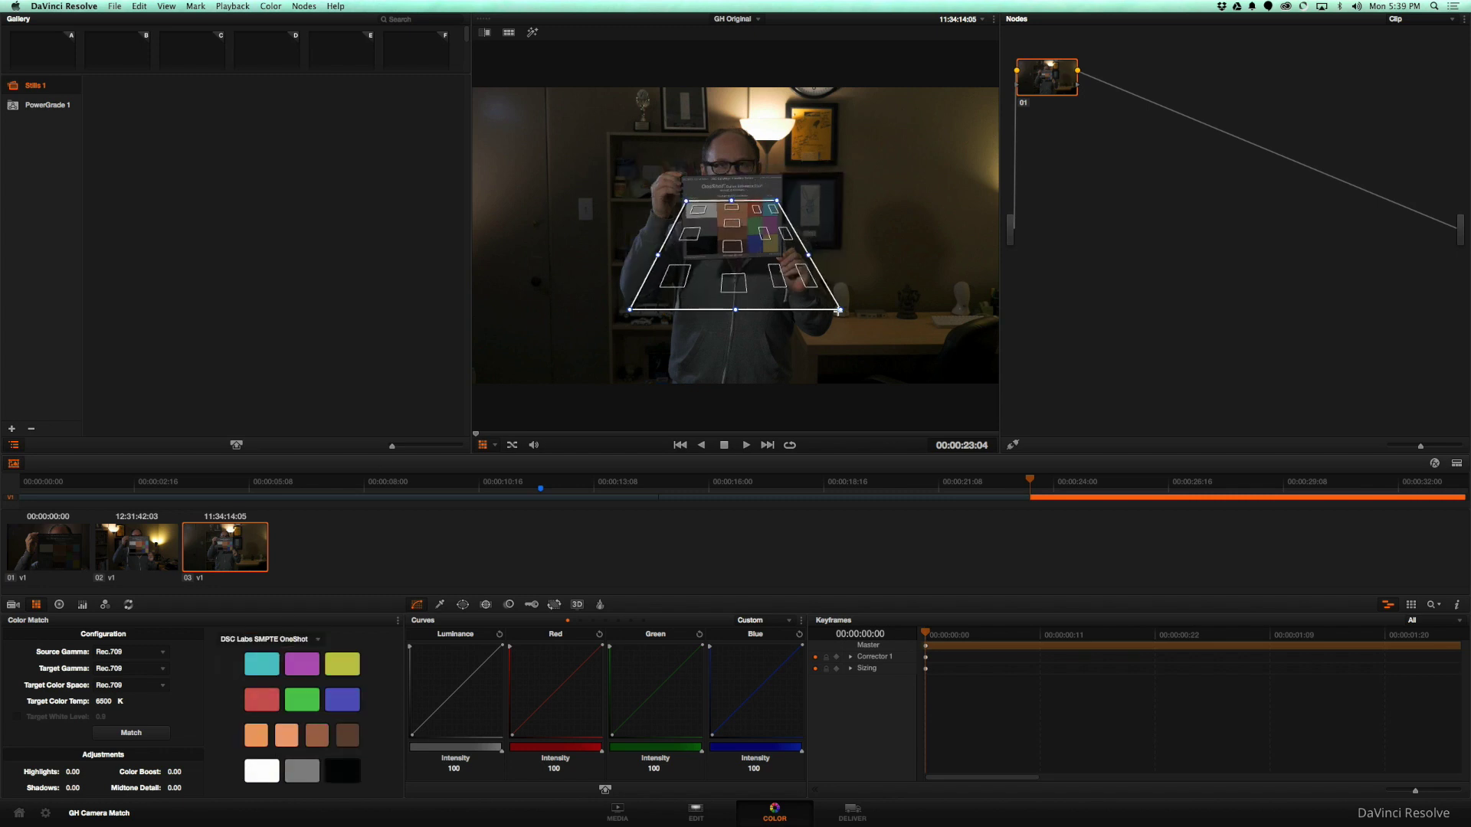
pyautogui.moveTo(840, 310); pyautogui.dragTo(776, 251)
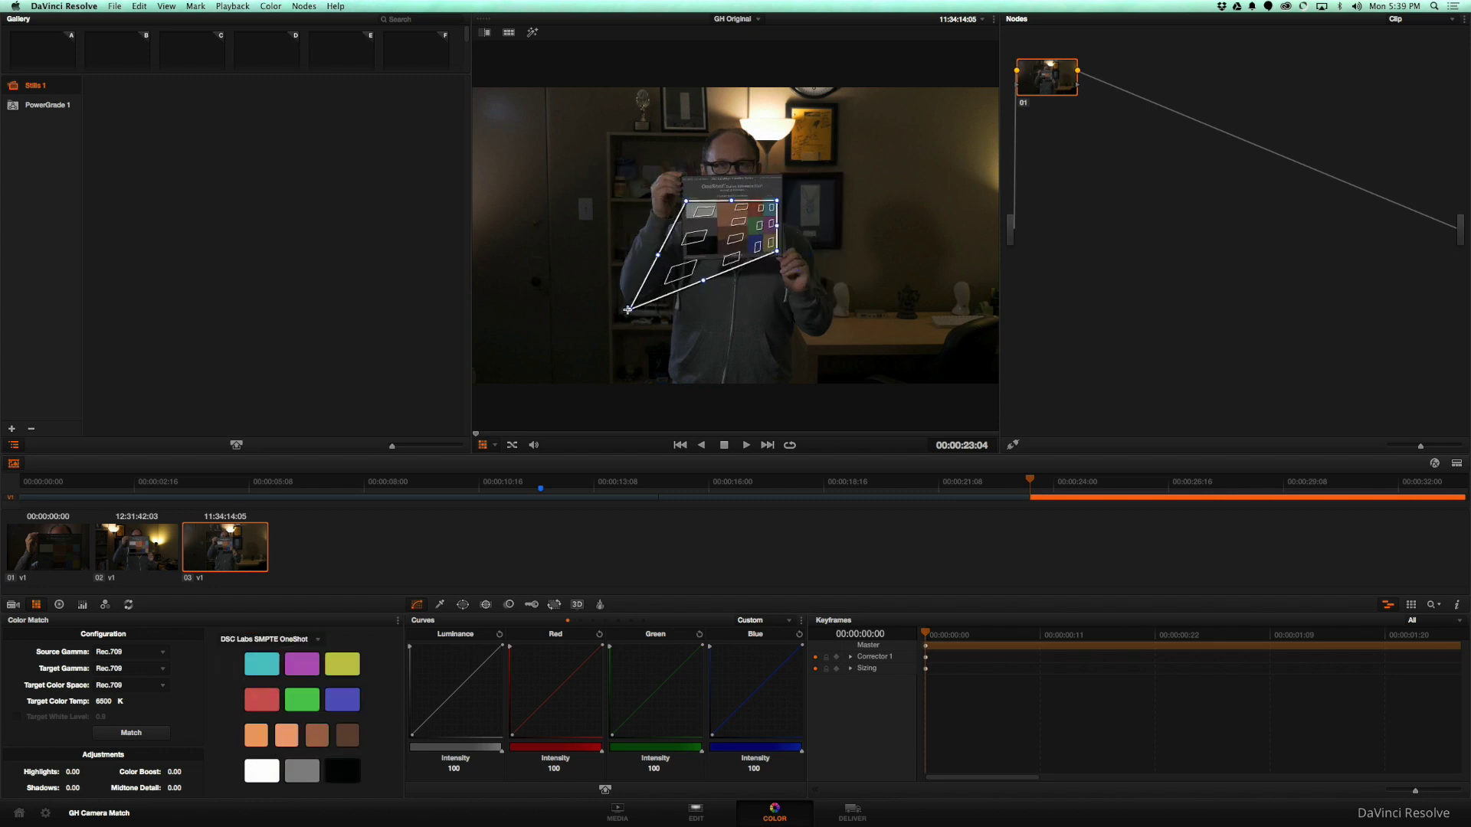
pyautogui.moveTo(628, 310); pyautogui.dragTo(686, 255)
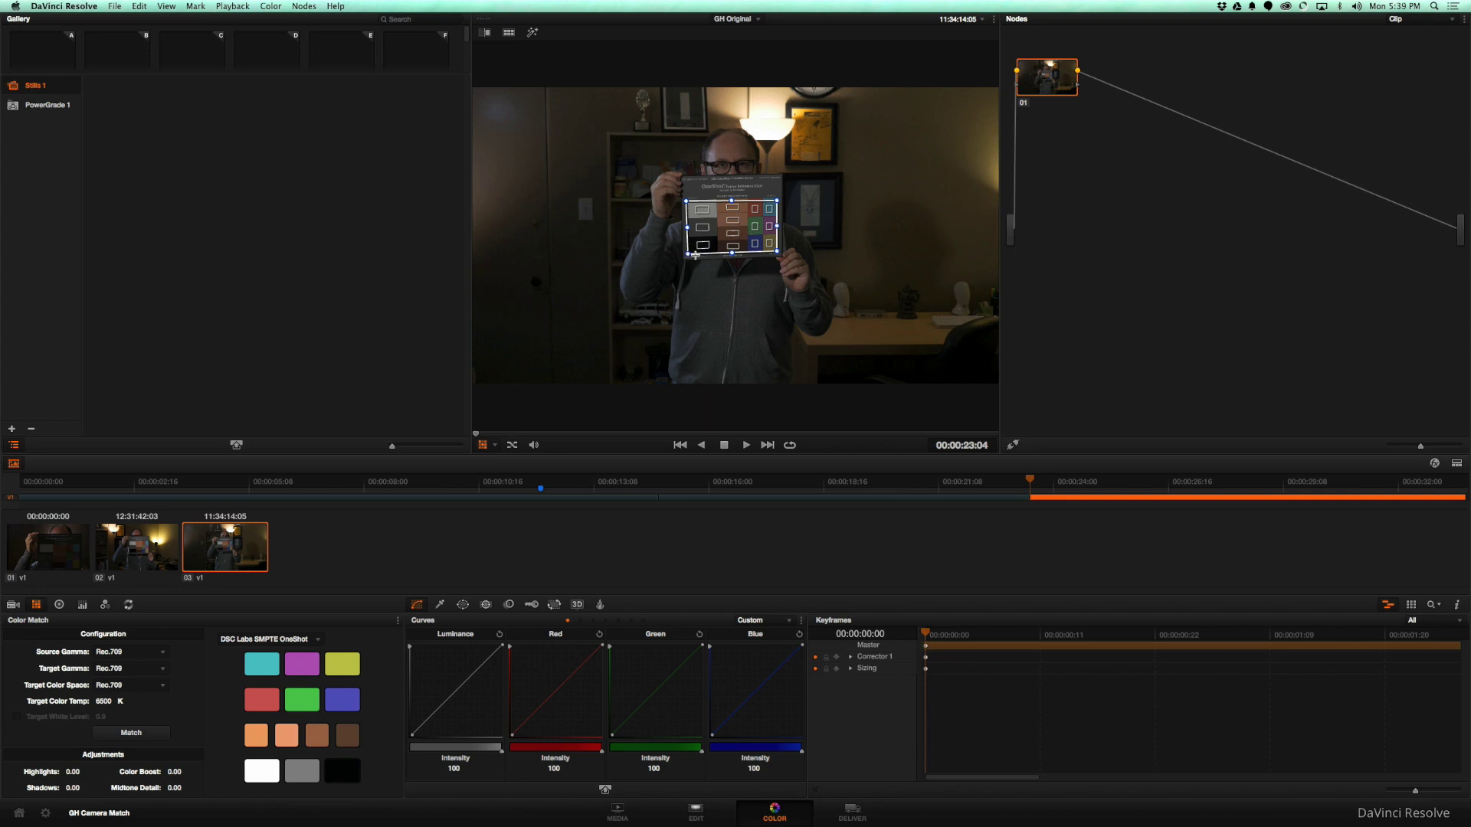
pyautogui.moveTo(777, 200); pyautogui.dragTo(776, 201)
# Step: Run Match against the DSC Labs SMPTE OneShot chart on clips 01, 02 and 03, then return to clip 01
pyautogui.click(74, 556)
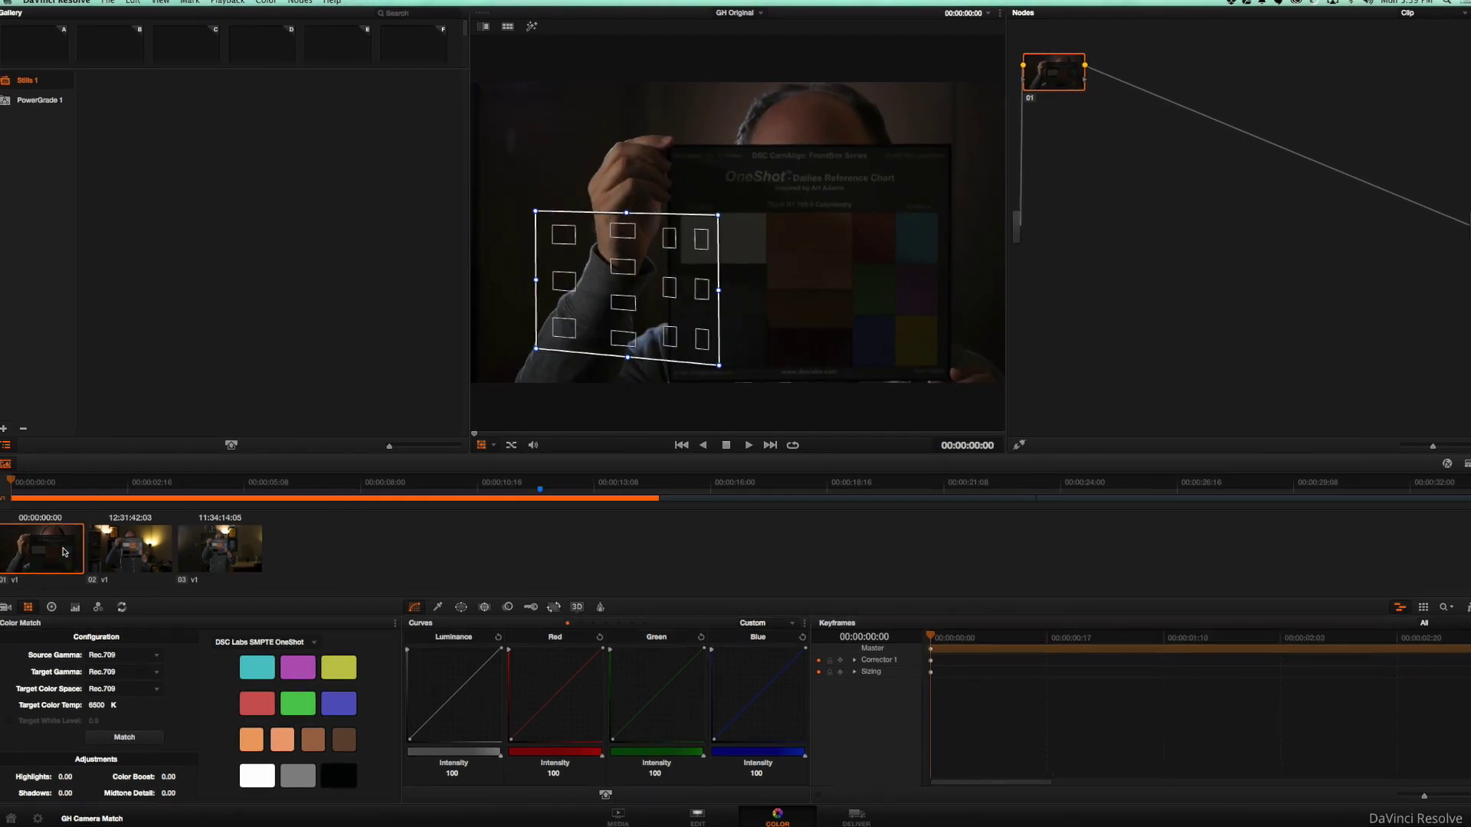
pyautogui.click(575, 482)
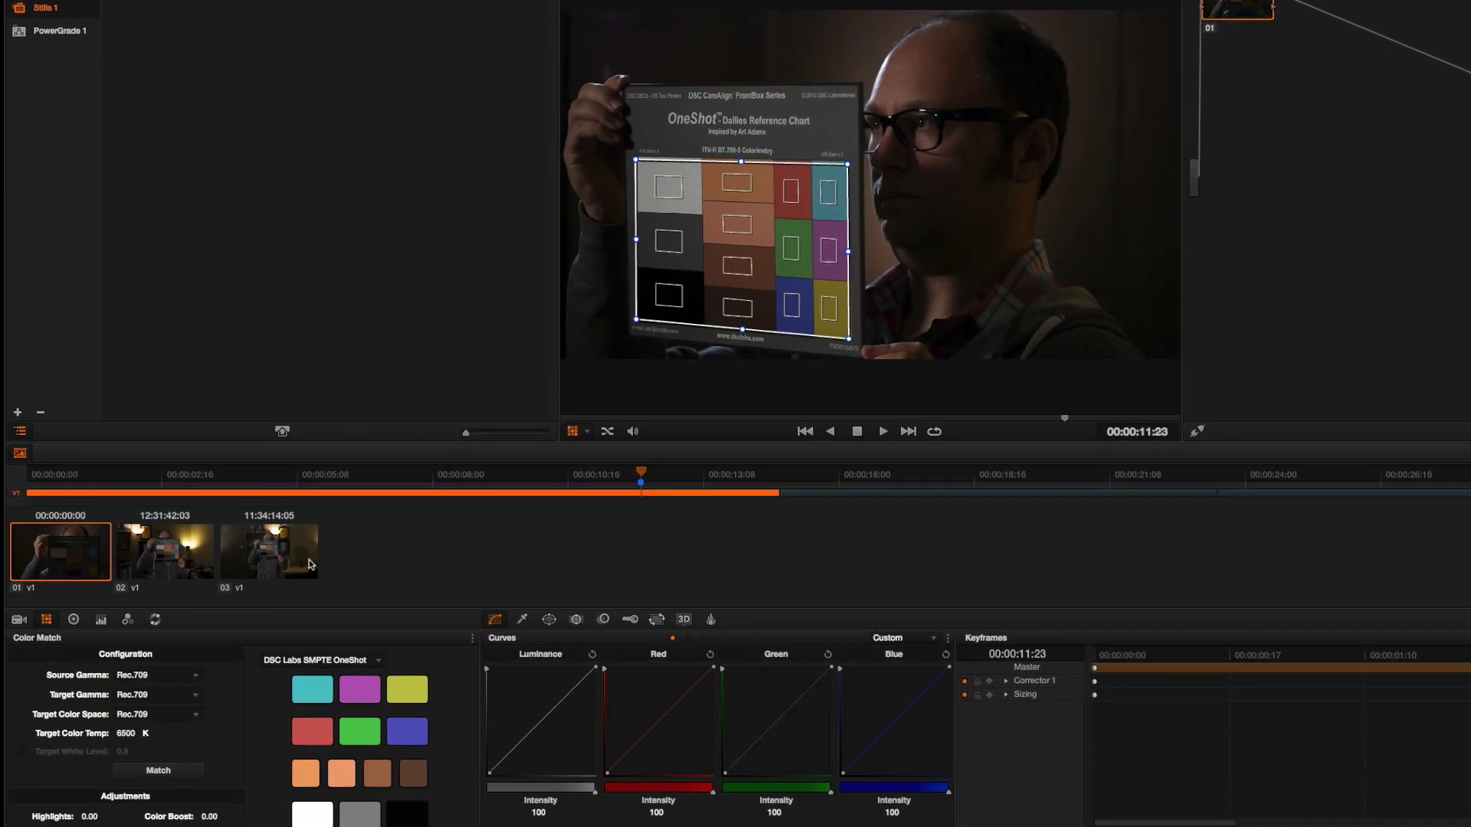
pyautogui.click(173, 772)
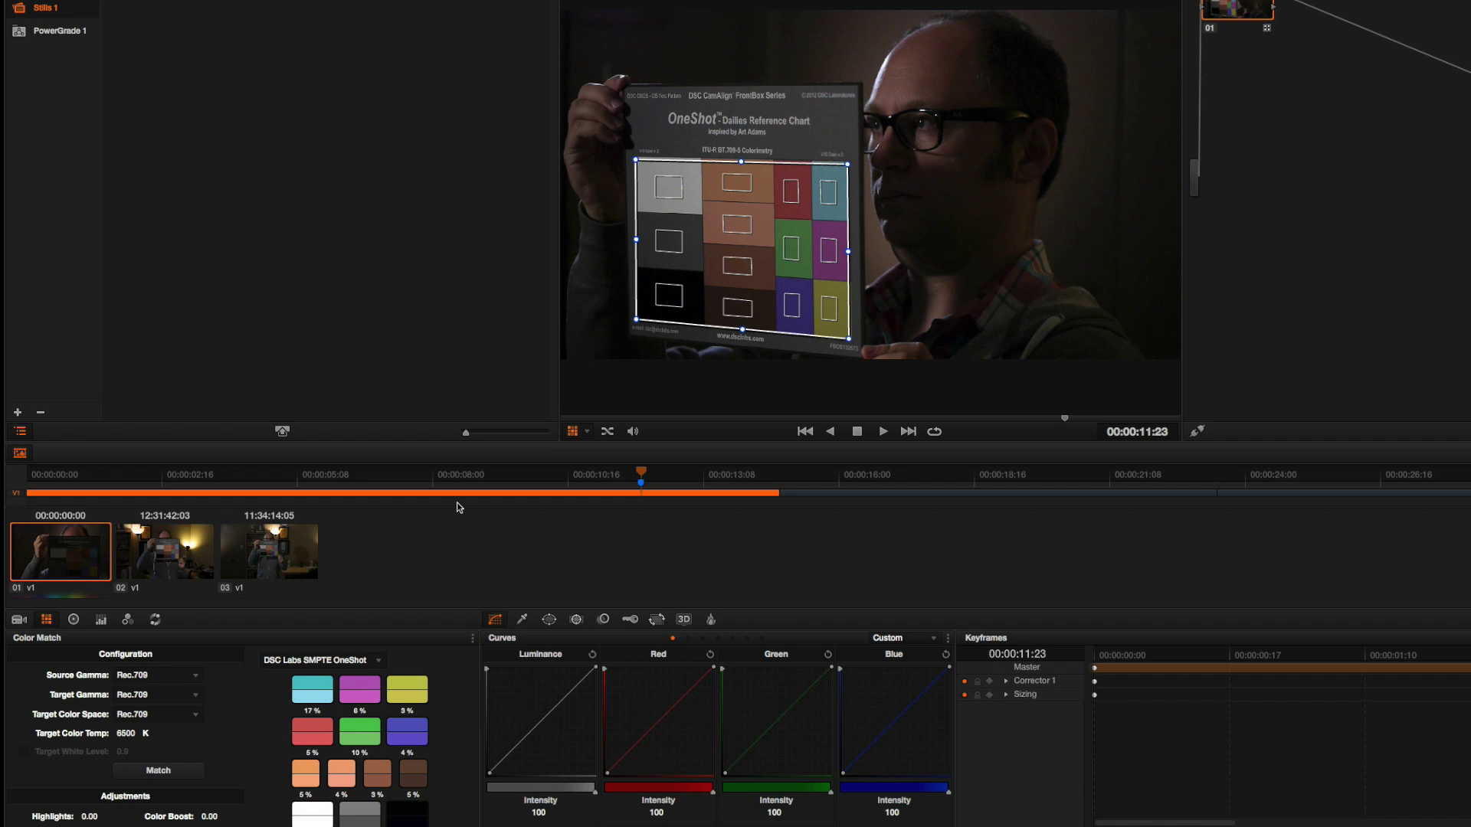
pyautogui.click(206, 545)
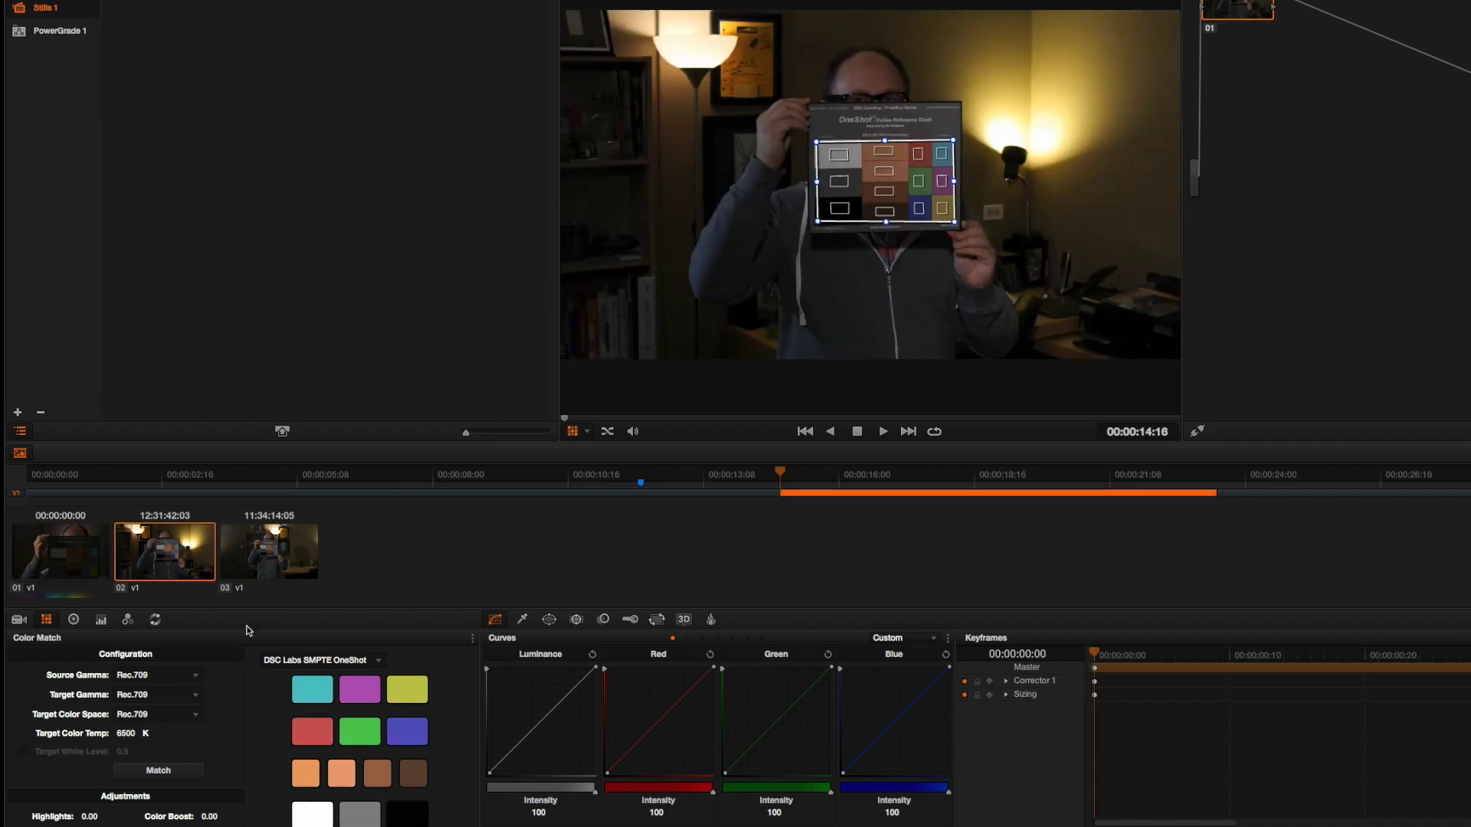
pyautogui.click(185, 772)
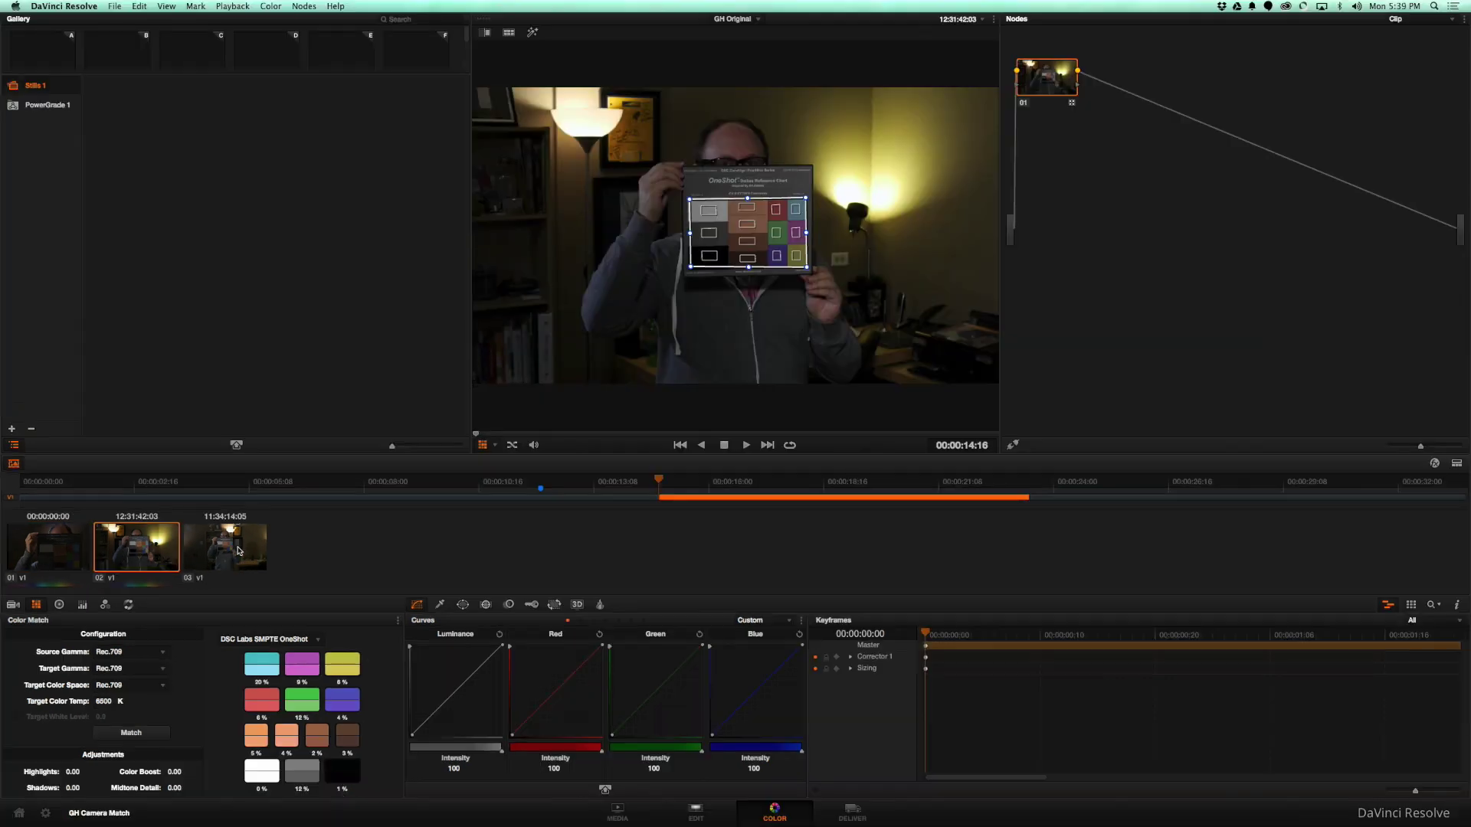
pyautogui.click(268, 551)
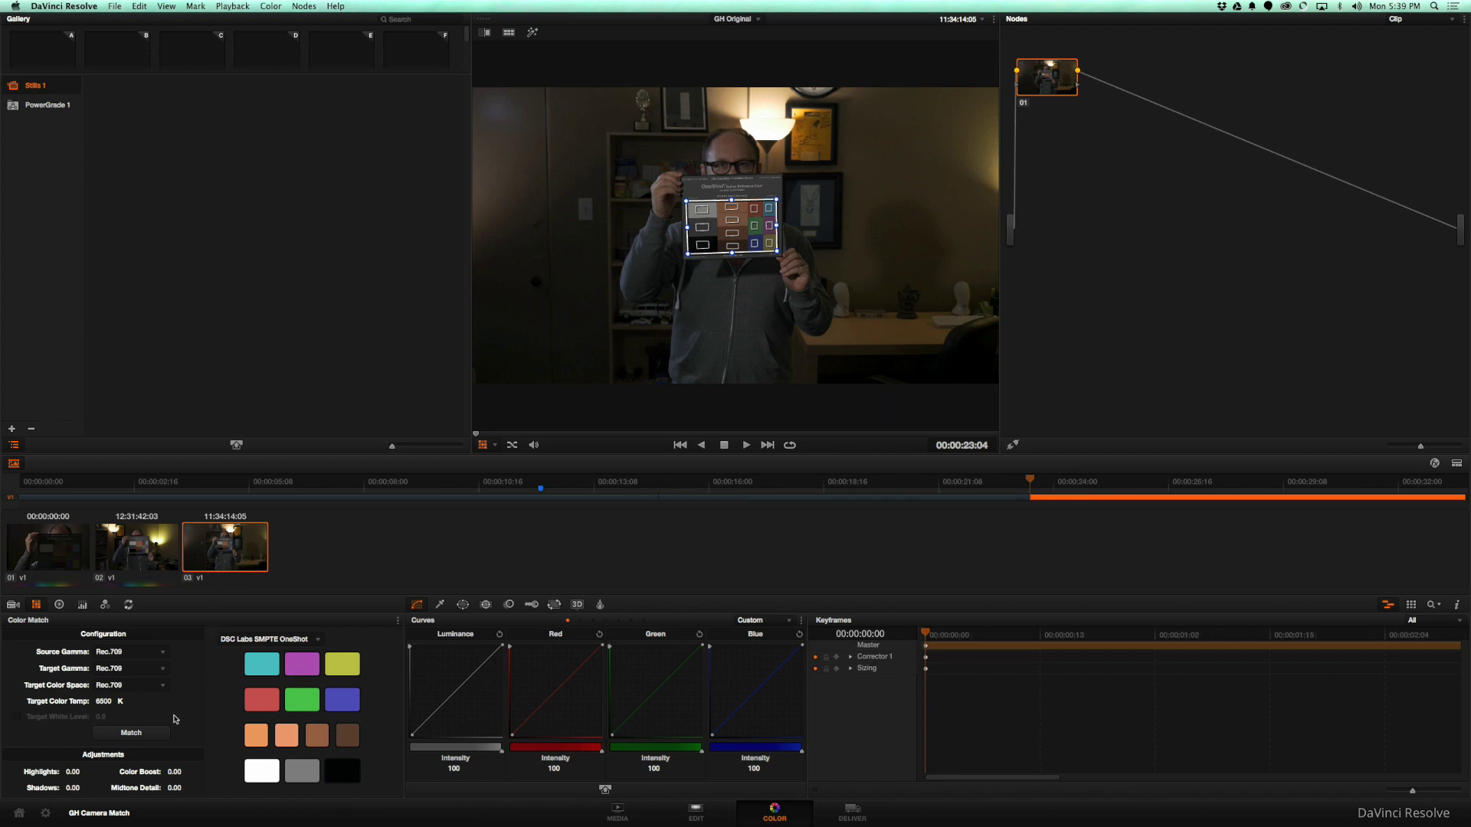
pyautogui.click(154, 734)
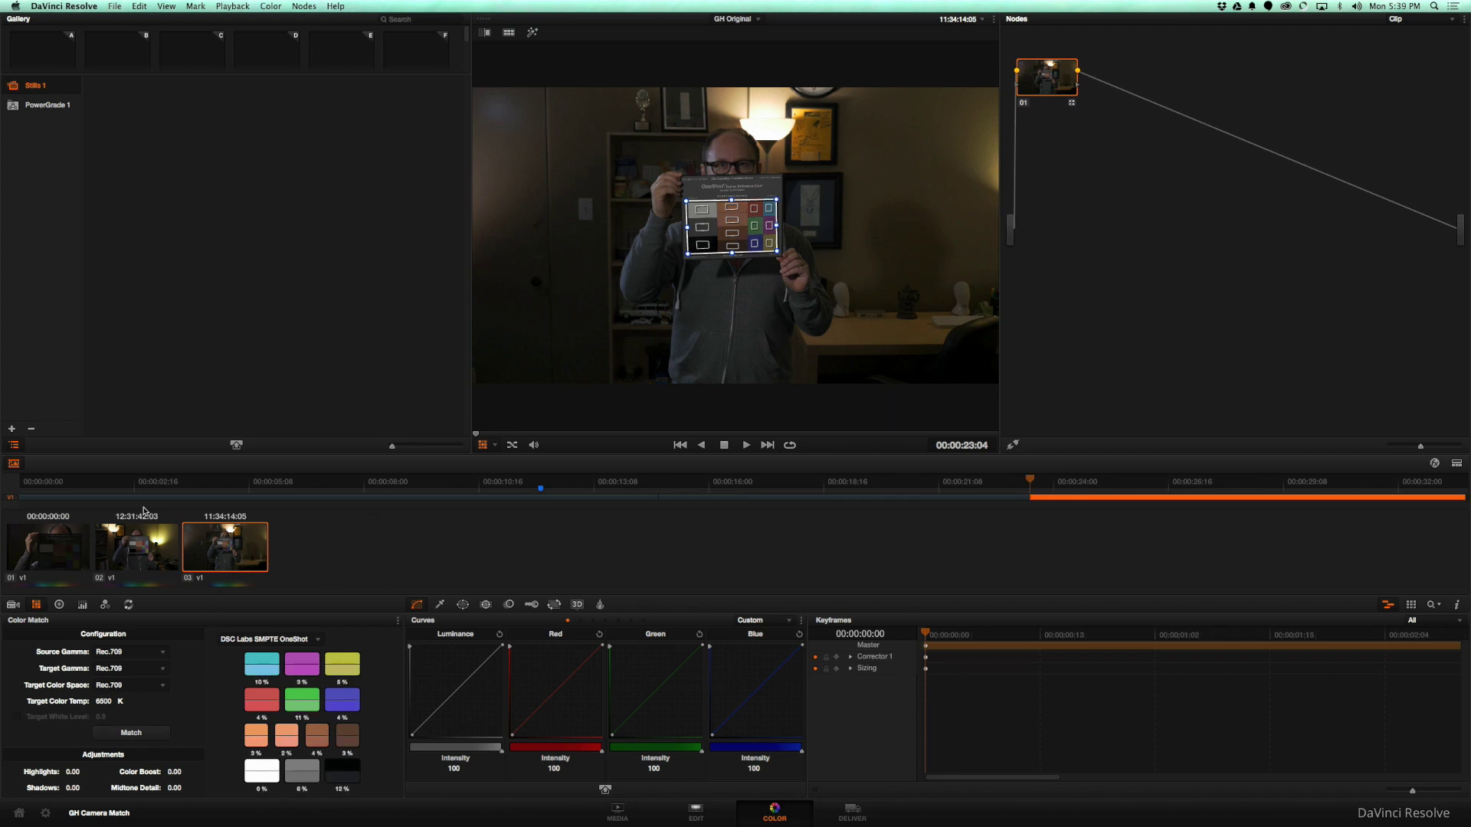
pyautogui.click(71, 541)
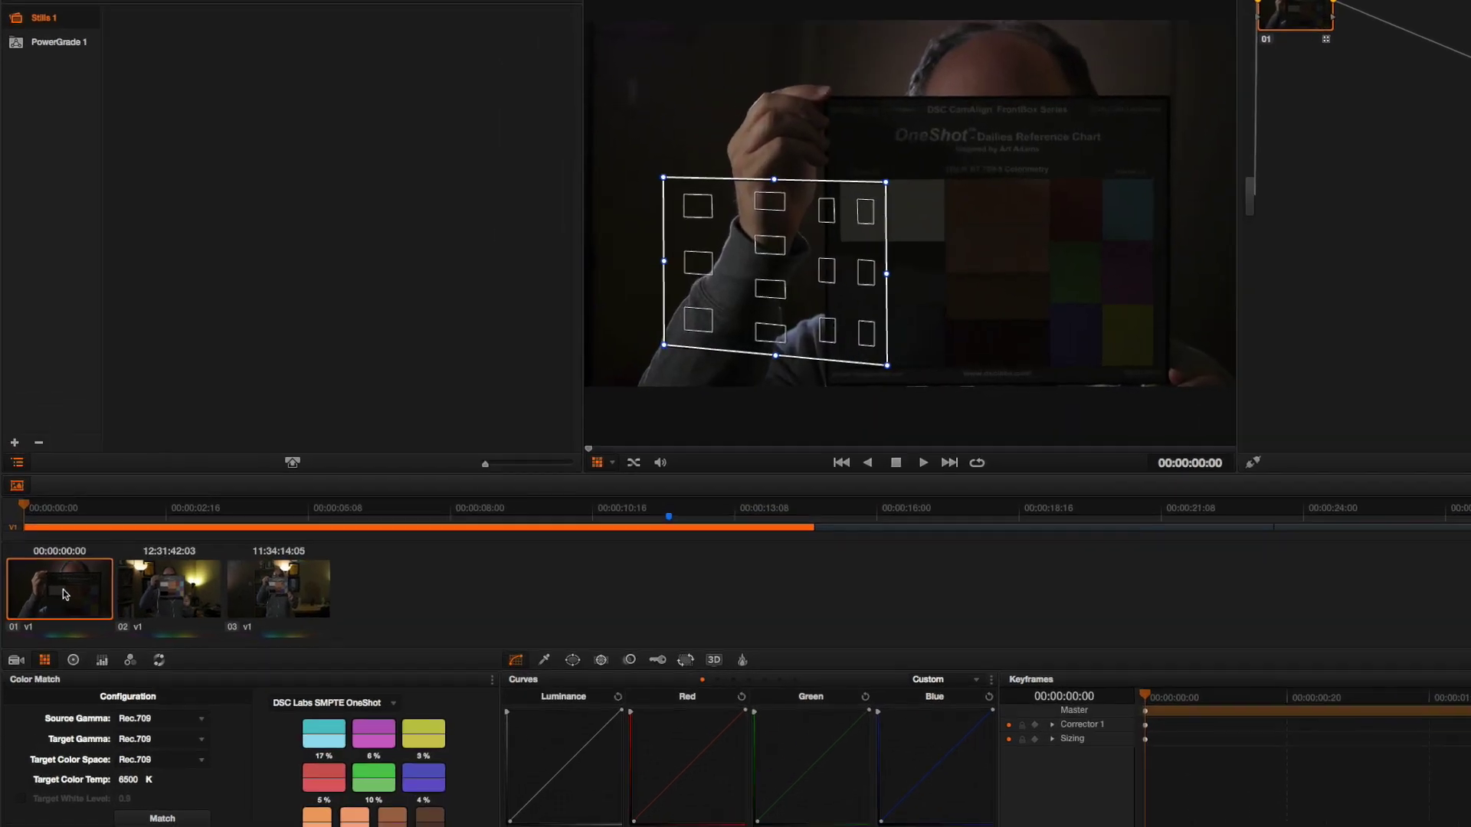
# Step: Generate a 3D LUT from clip 01 and save it to the Desktop with prefix GH4
pyautogui.rightClick(46, 569)
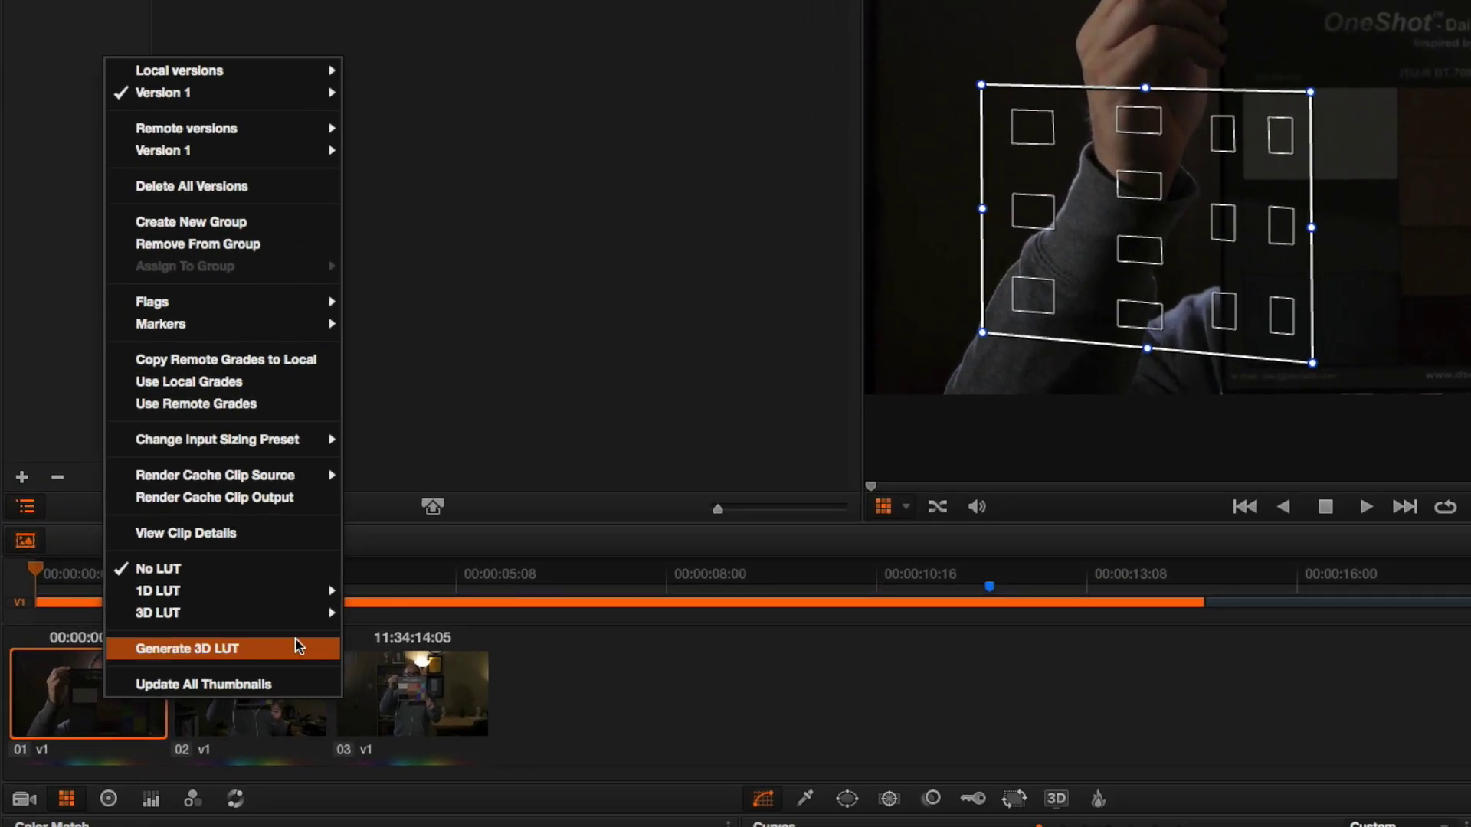
pyautogui.click(300, 648)
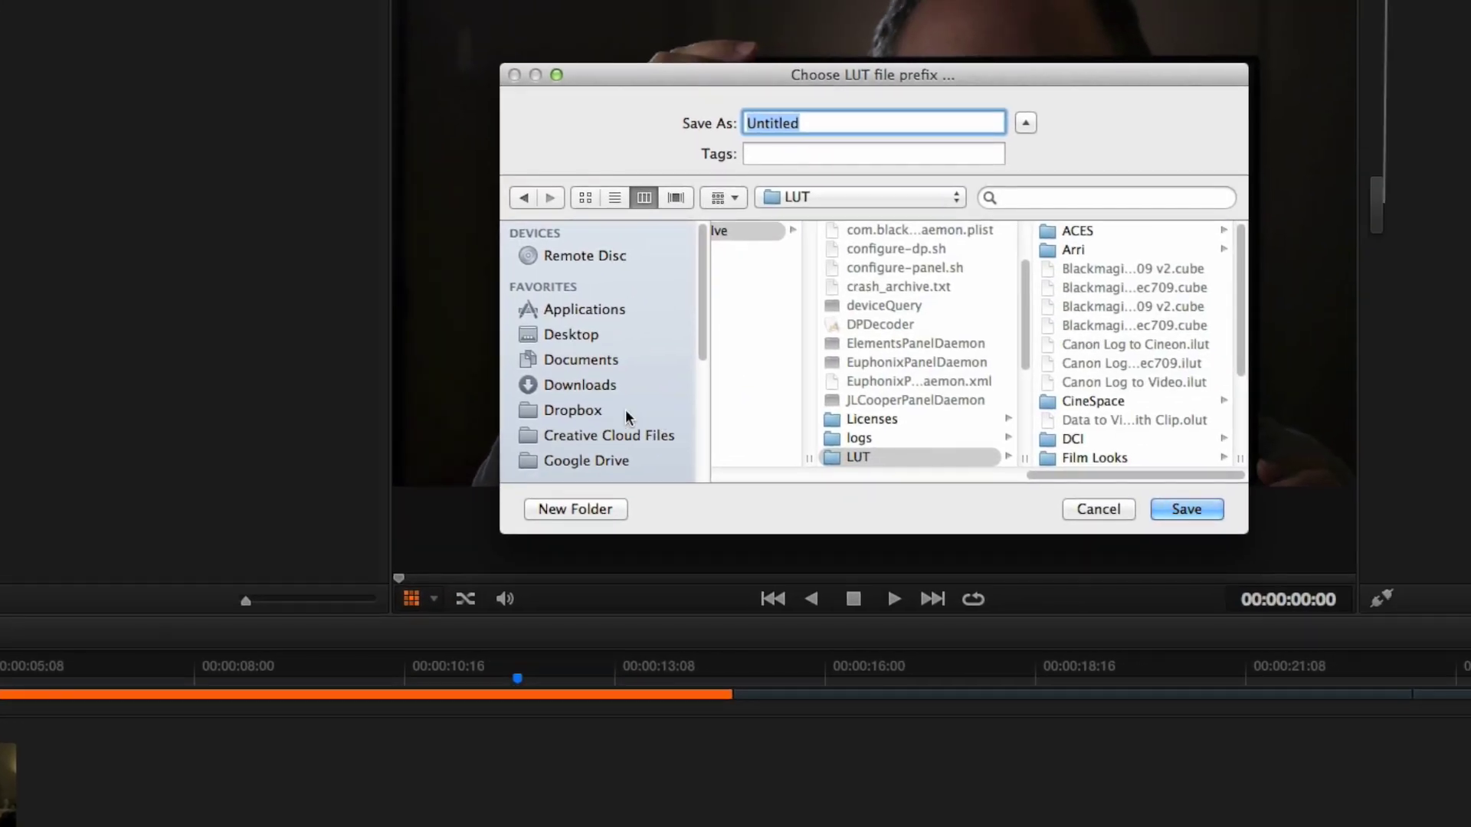
pyautogui.press('super+d')
pyautogui.write('GH4')
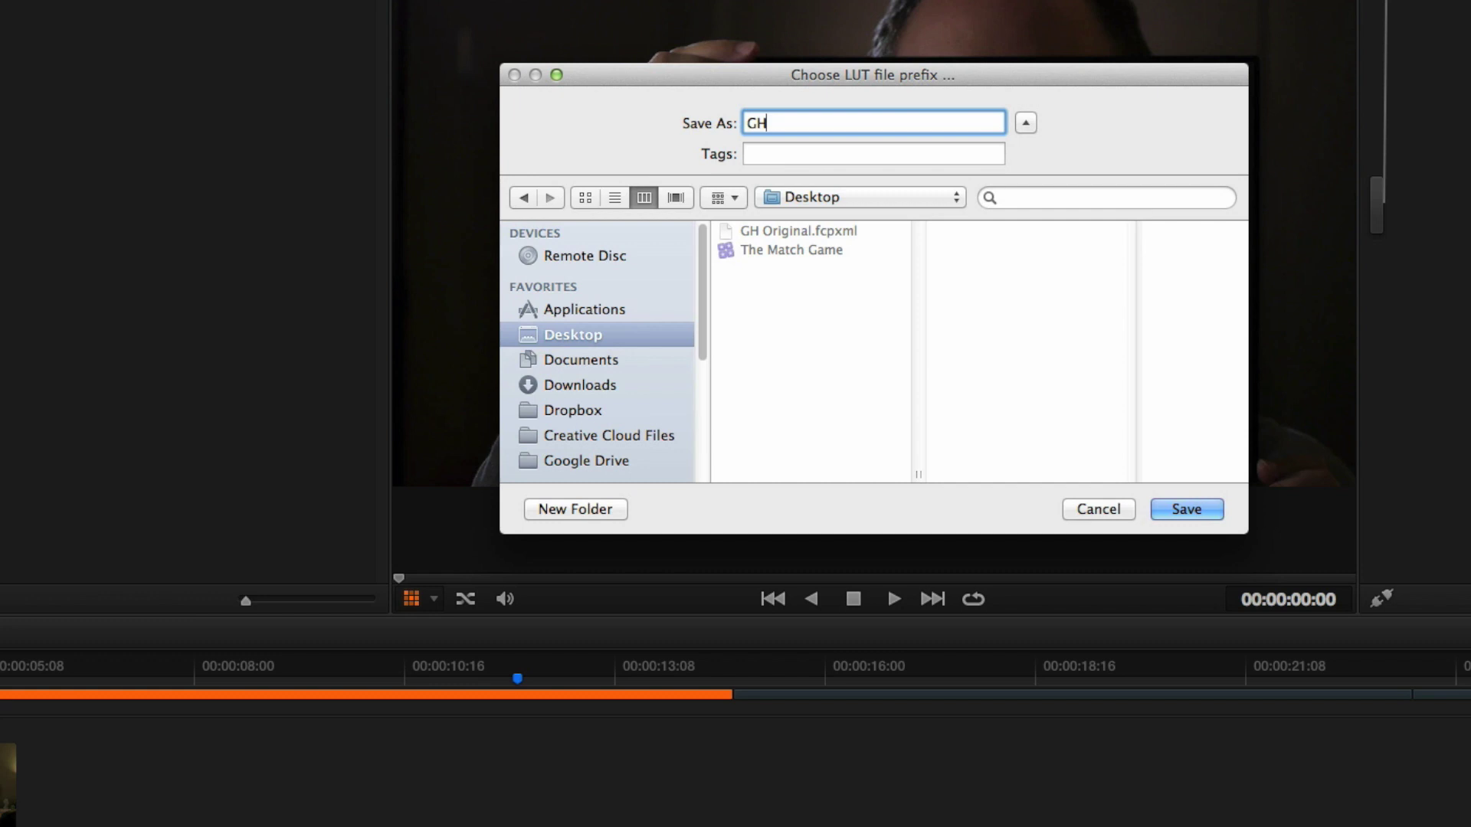
pyautogui.press('Return')
# Step: Generate clip 02's 3D LUT and save it to the Desktop with a GH prefix
pyautogui.click(264, 701)
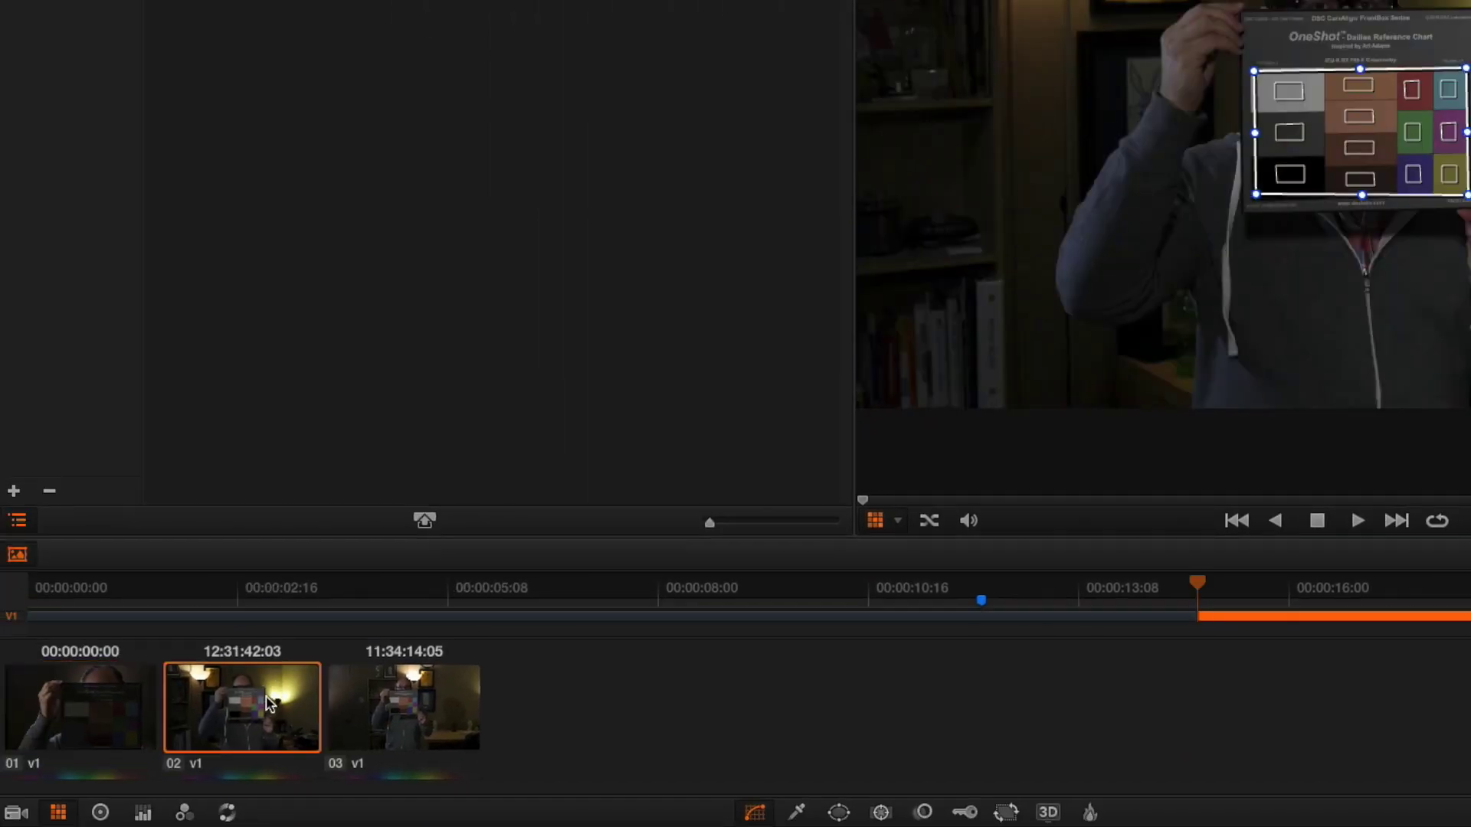
pyautogui.rightClick(268, 698)
pyautogui.click(453, 650)
pyautogui.write('GH3')
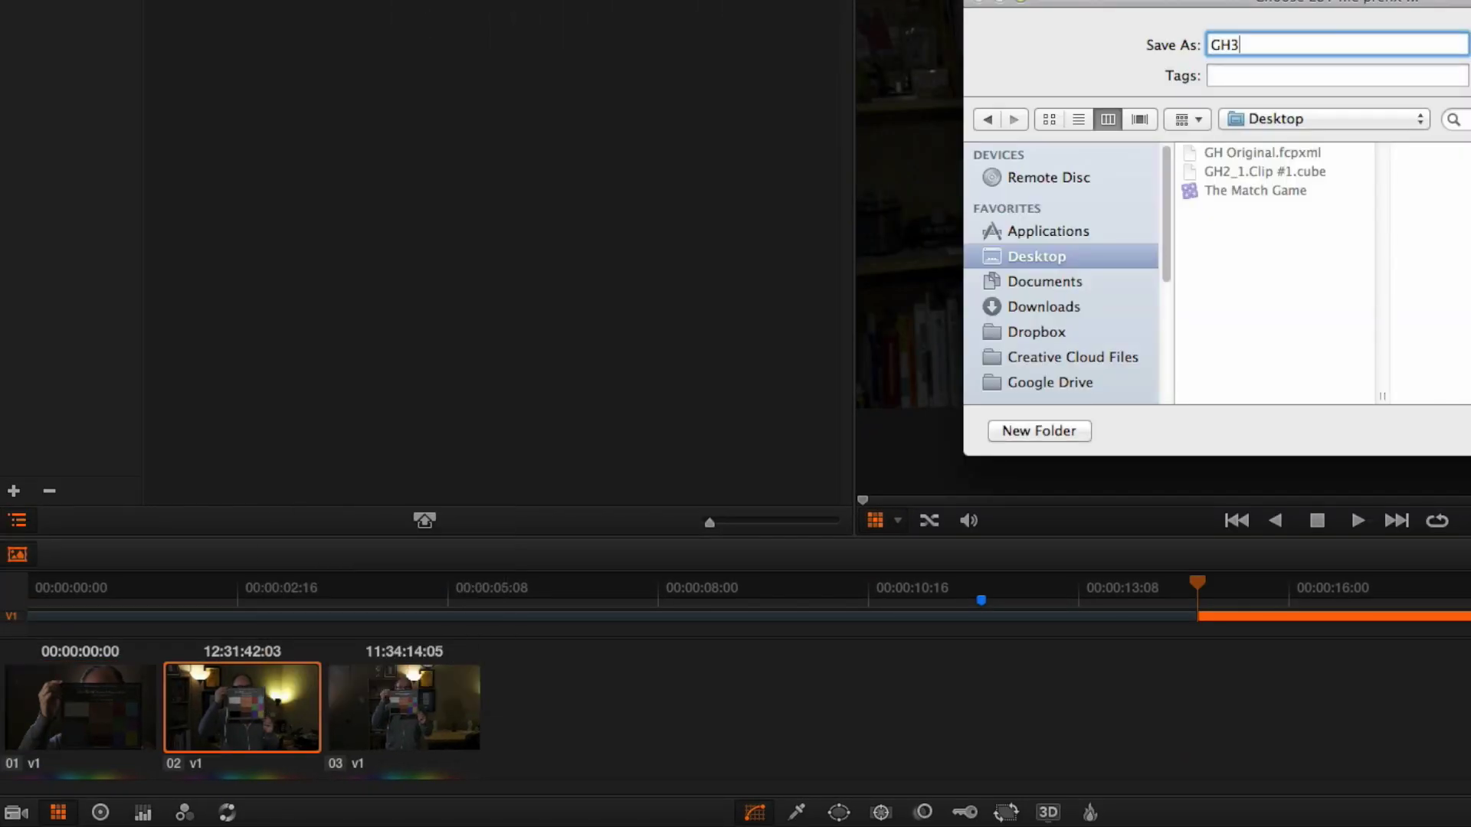
pyautogui.press('Return')
# Step: Generate clip 03's 3D LUT and save it to the Desktop with a GH prefix
pyautogui.click(423, 683)
pyautogui.rightClick(422, 683)
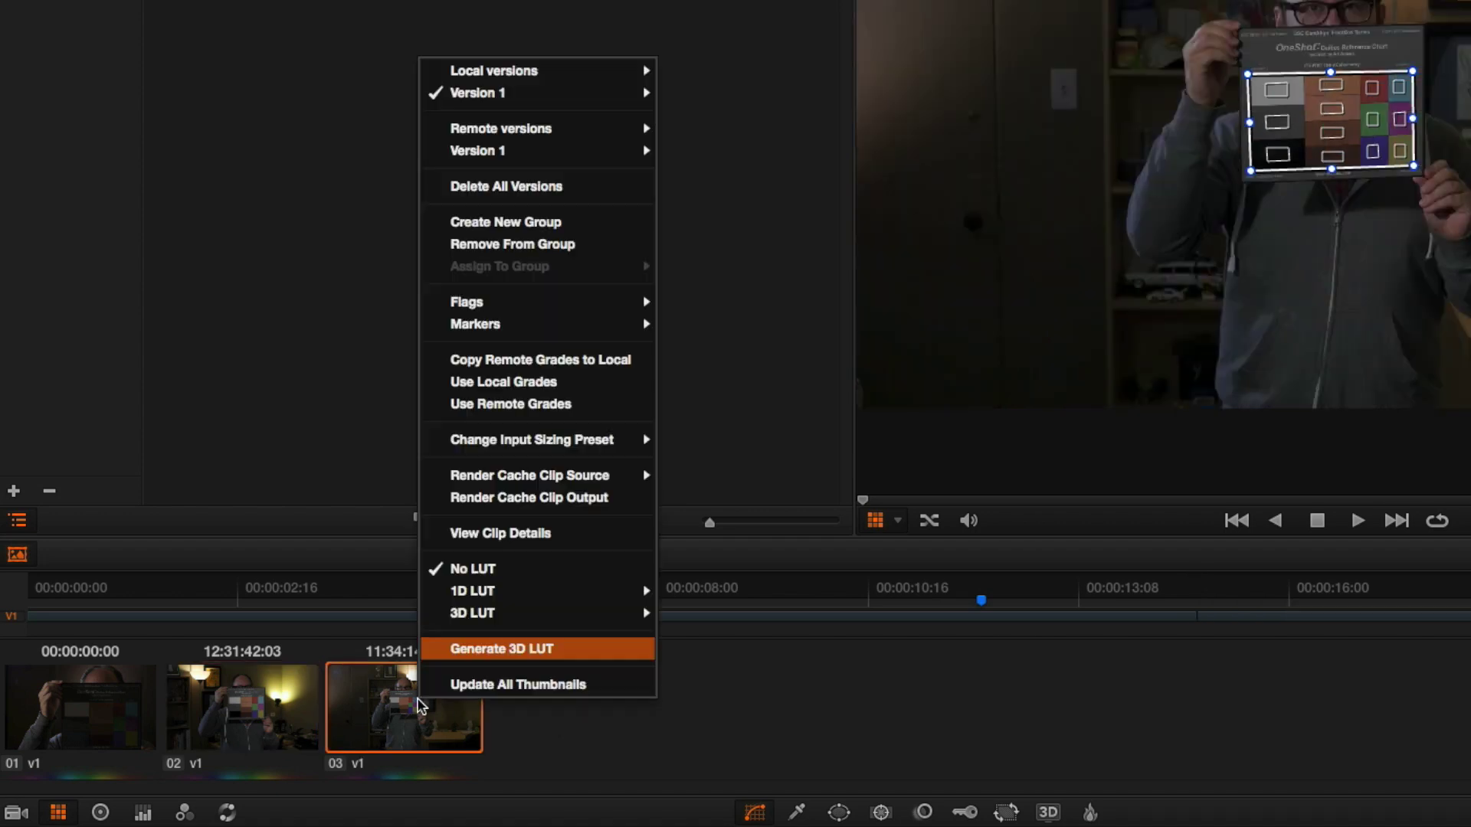
pyautogui.click(561, 649)
pyautogui.write('GH4')
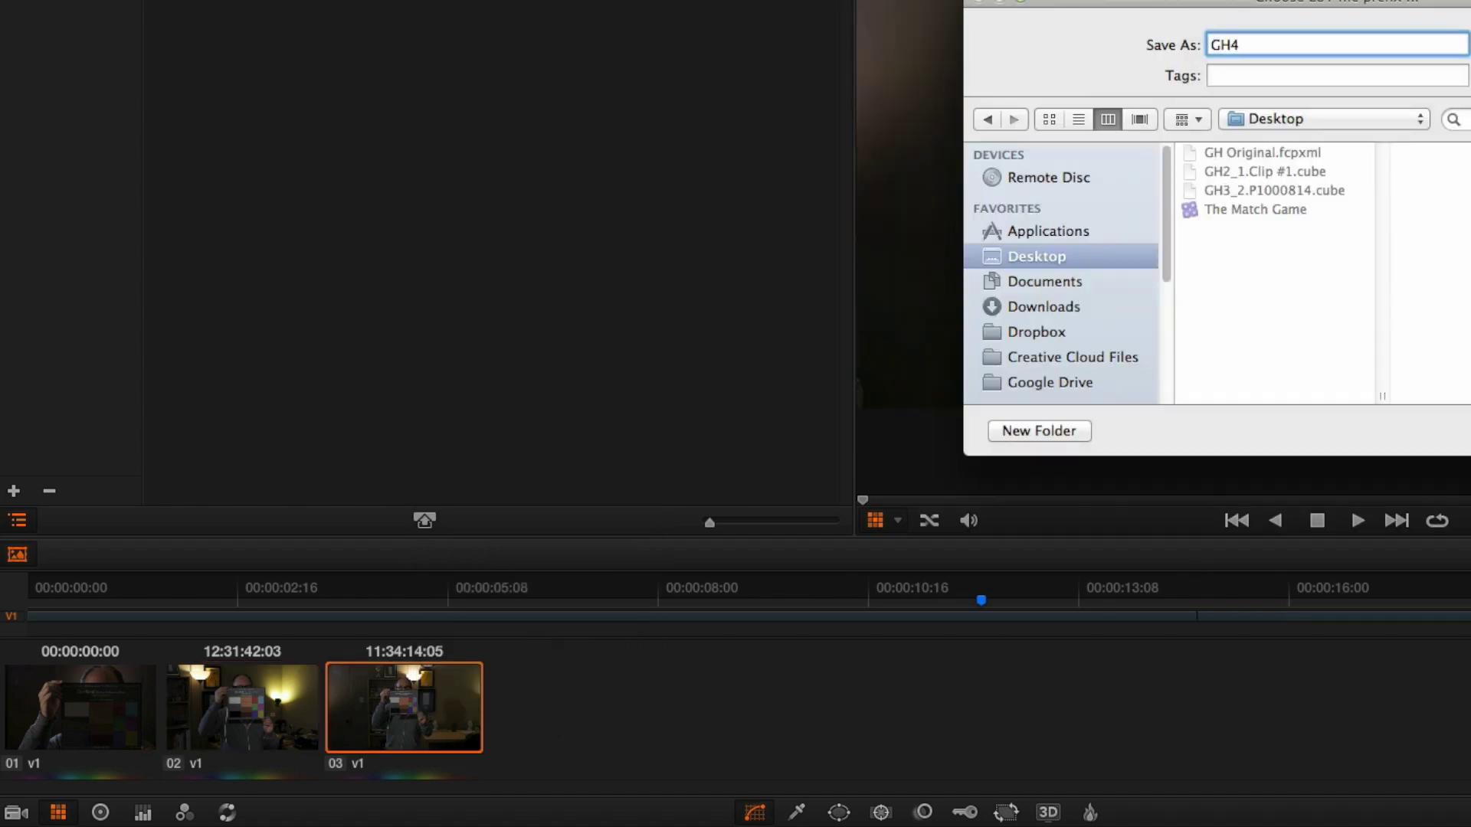
pyautogui.press('Return')
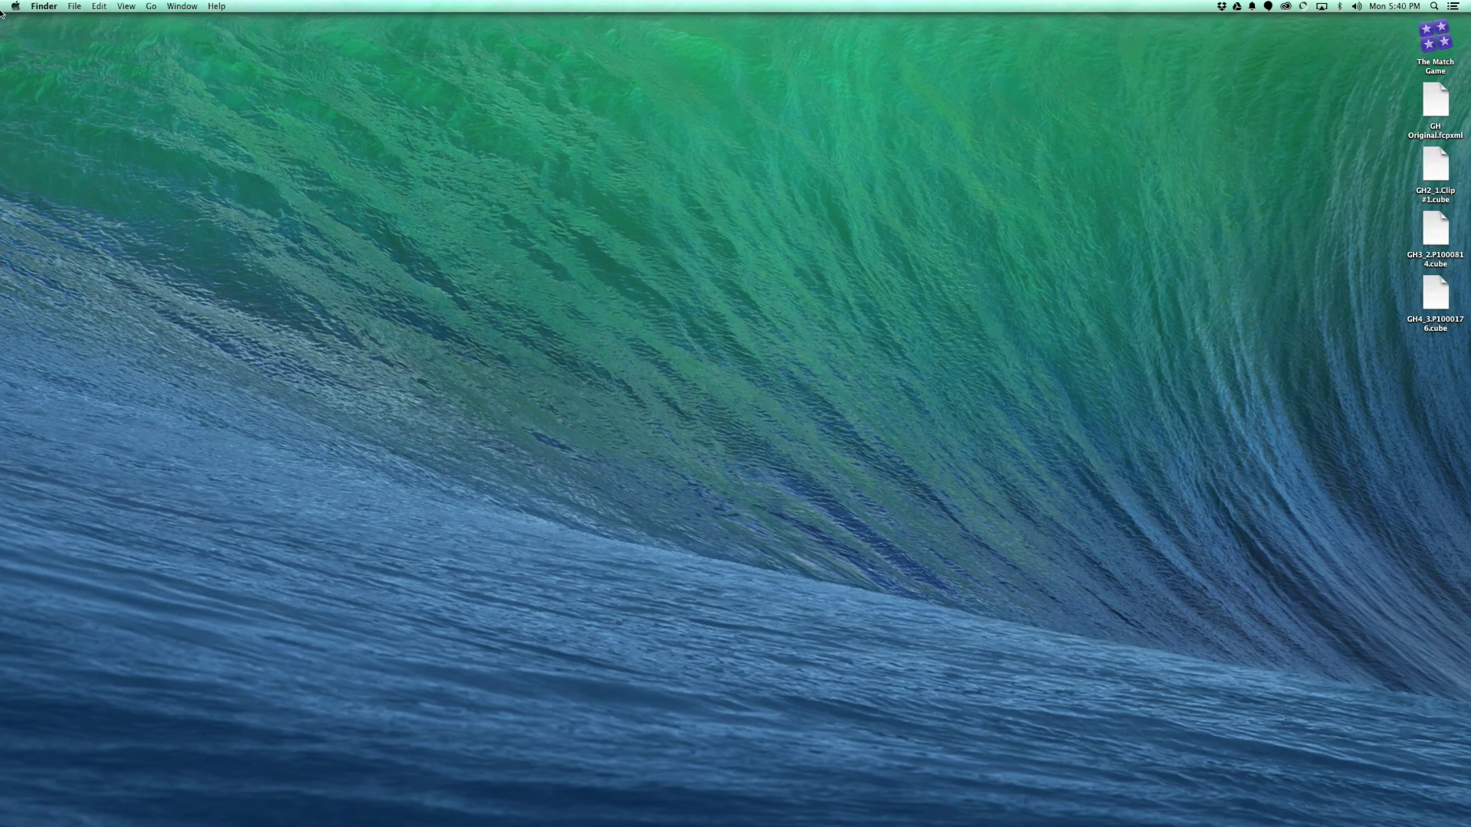
# Step: Install the three GH .cube LUT files in LUT Utility via System Preferences
pyautogui.click(15, 6)
pyautogui.click(77, 67)
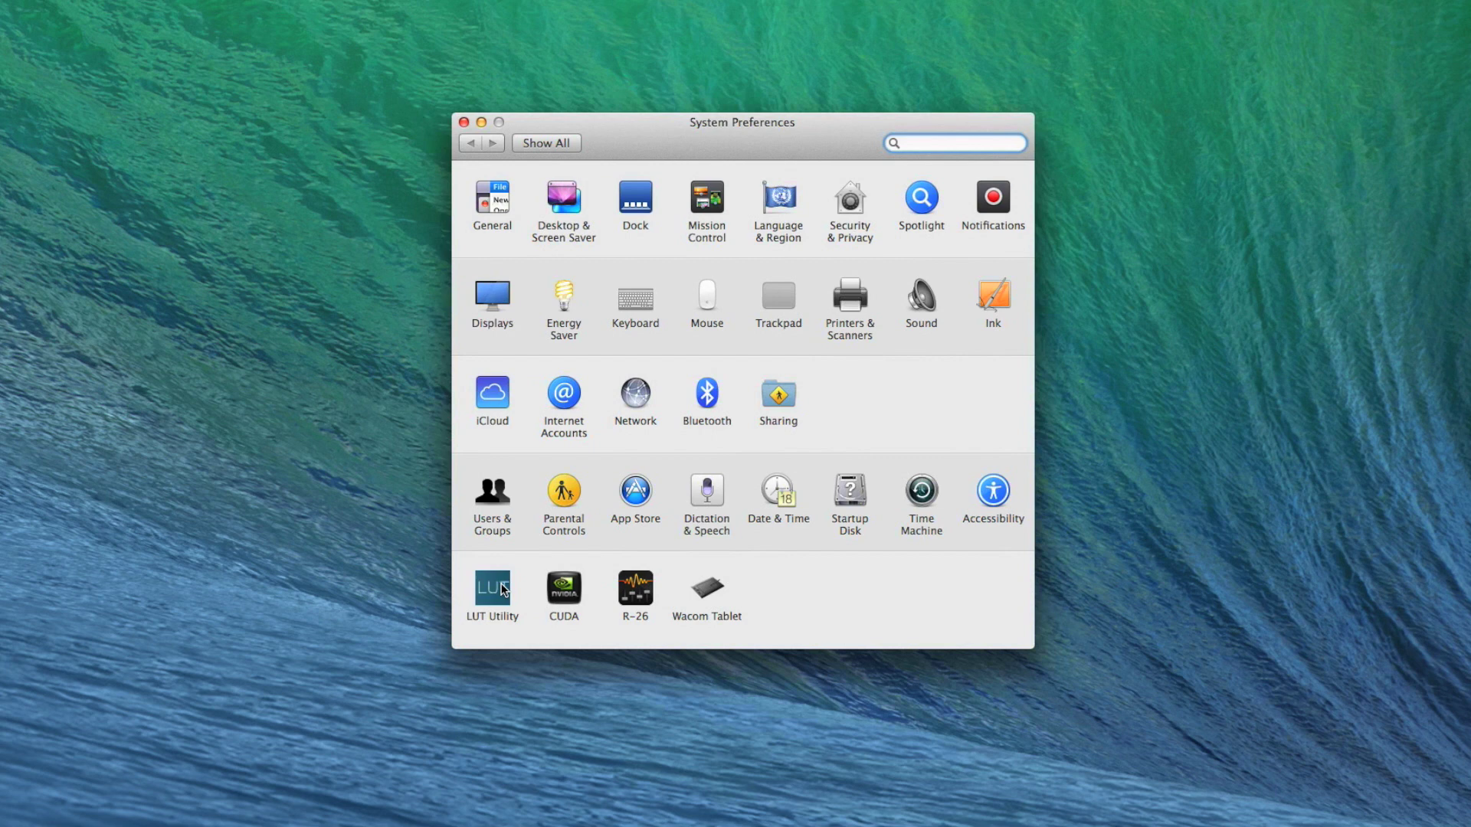
pyautogui.click(524, 593)
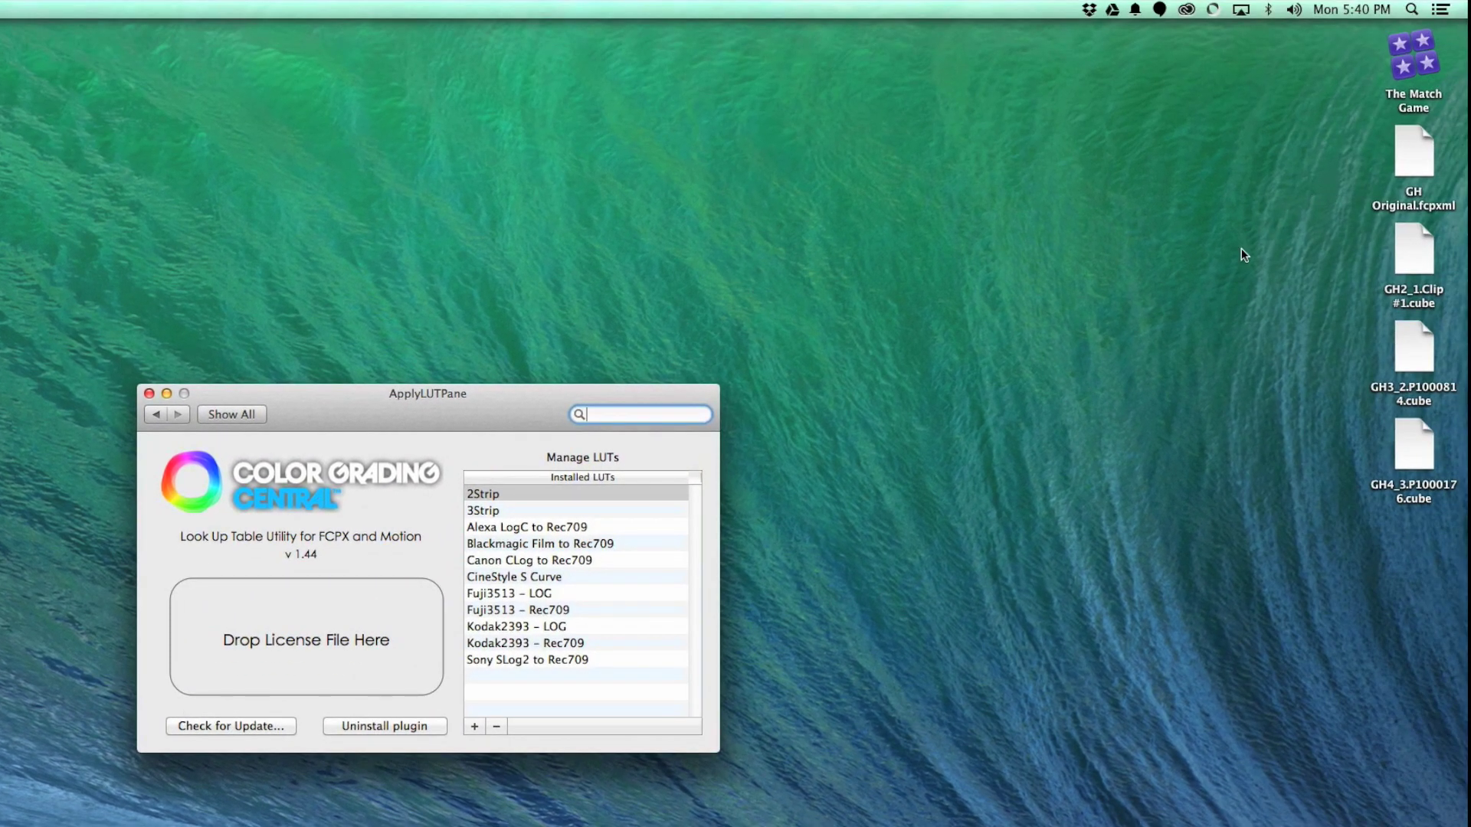
pyautogui.moveTo(1335, 252); pyautogui.dragTo(1444, 494)
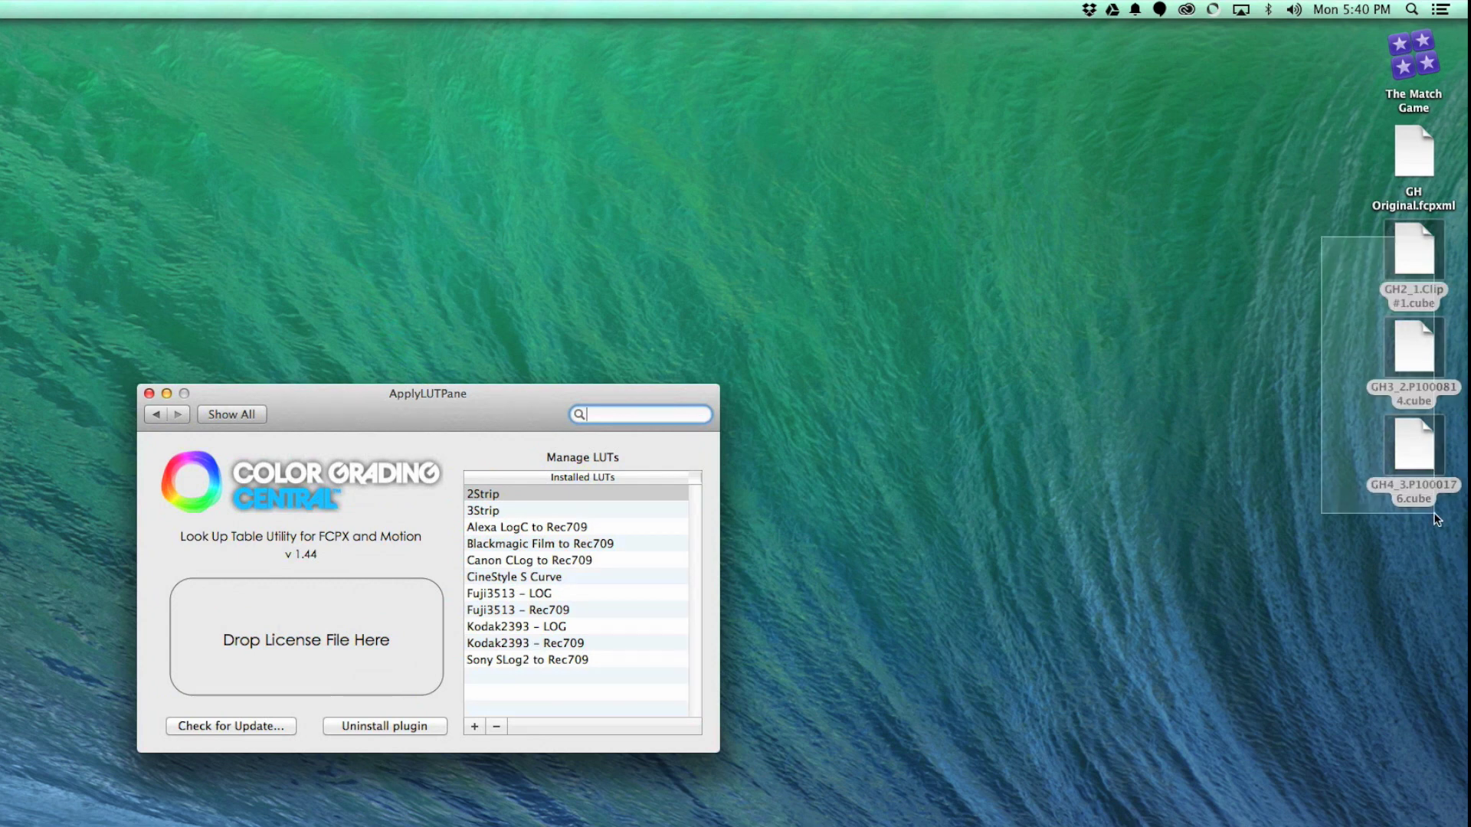
pyautogui.moveTo(1417, 249); pyautogui.dragTo(545, 567)
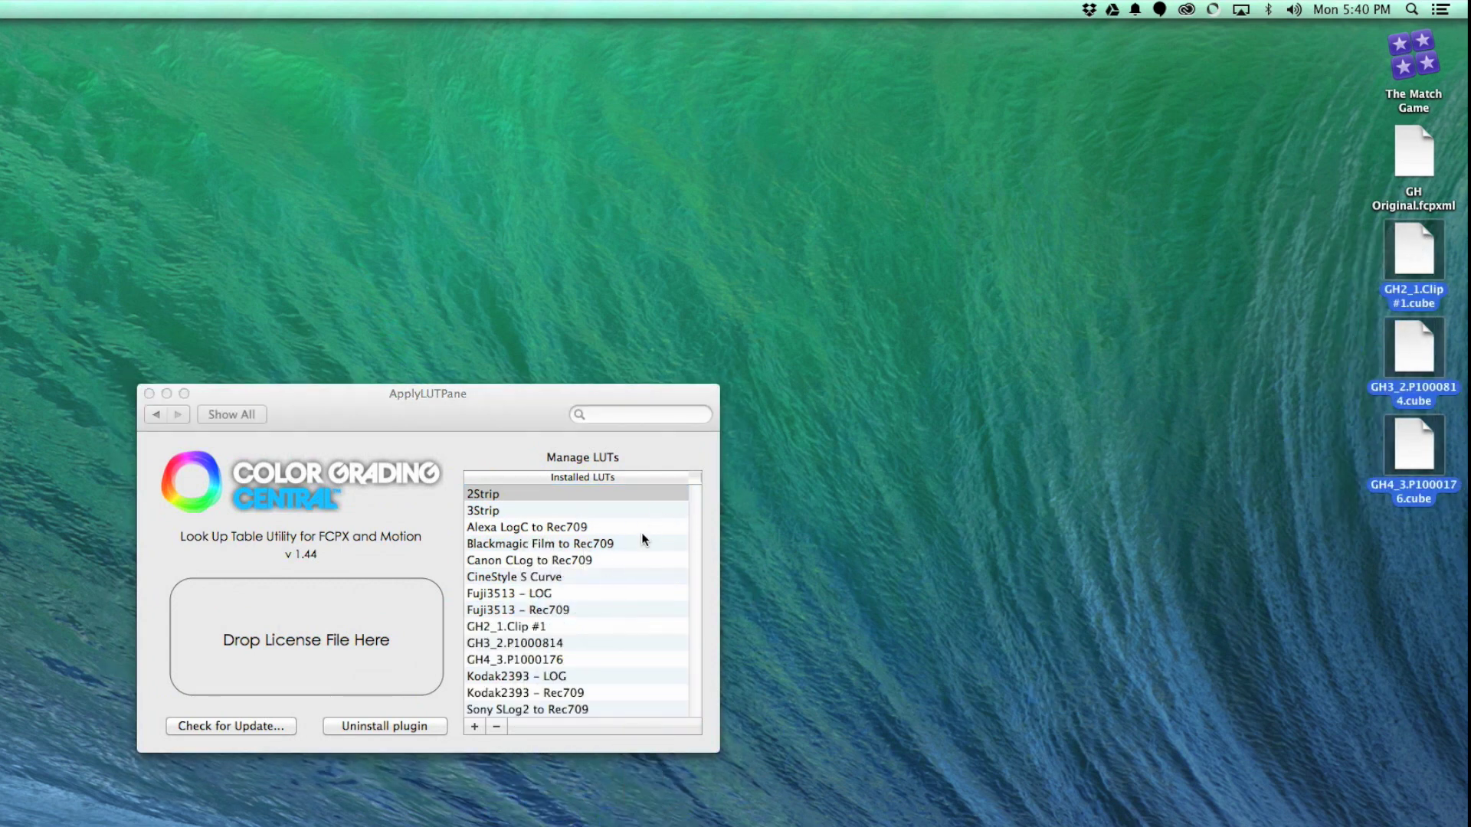
# Step: Bring Final Cut Pro back to the front
pyautogui.press('super+Tab')
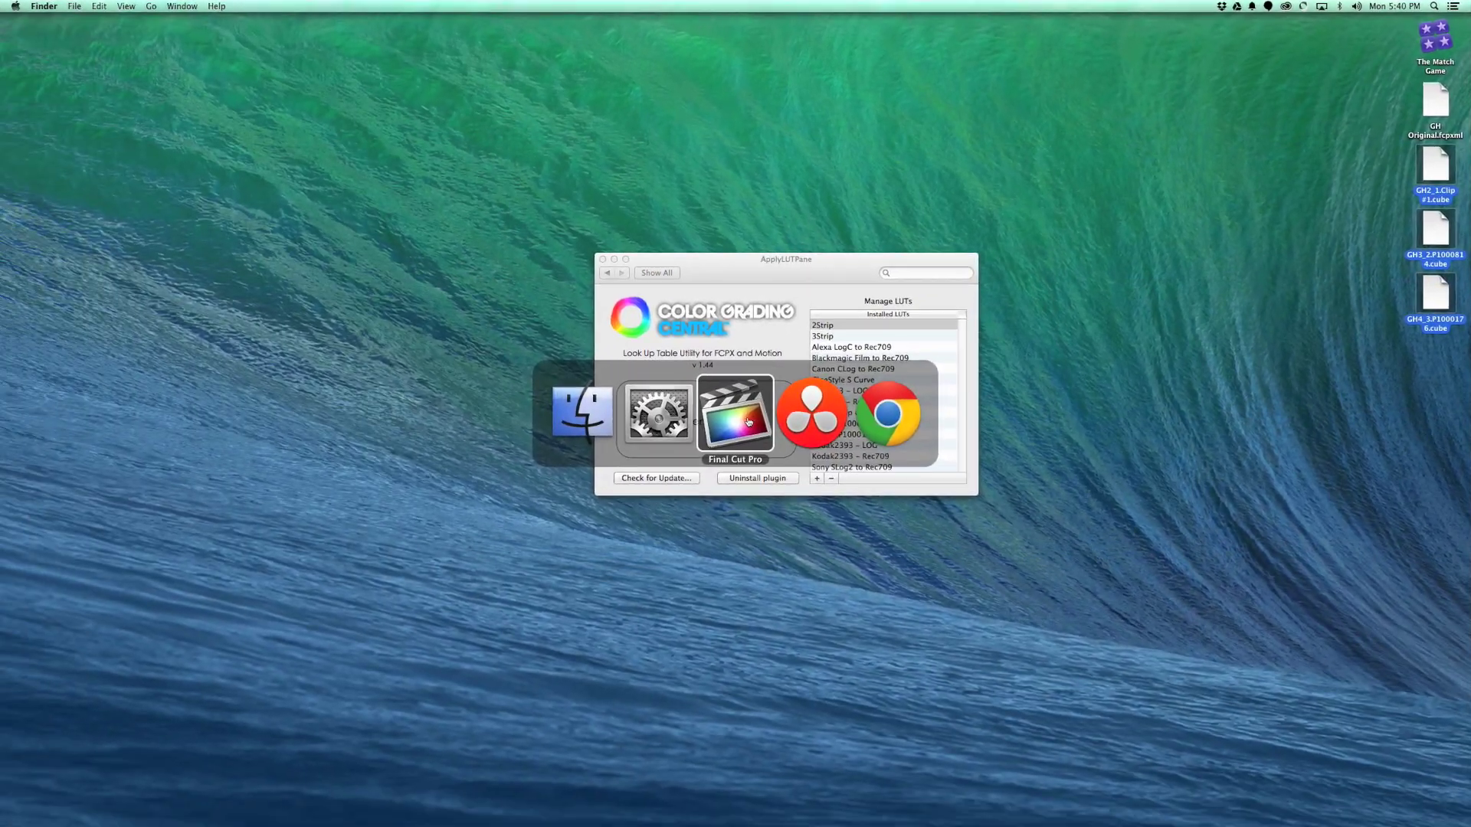
pyautogui.click(748, 419)
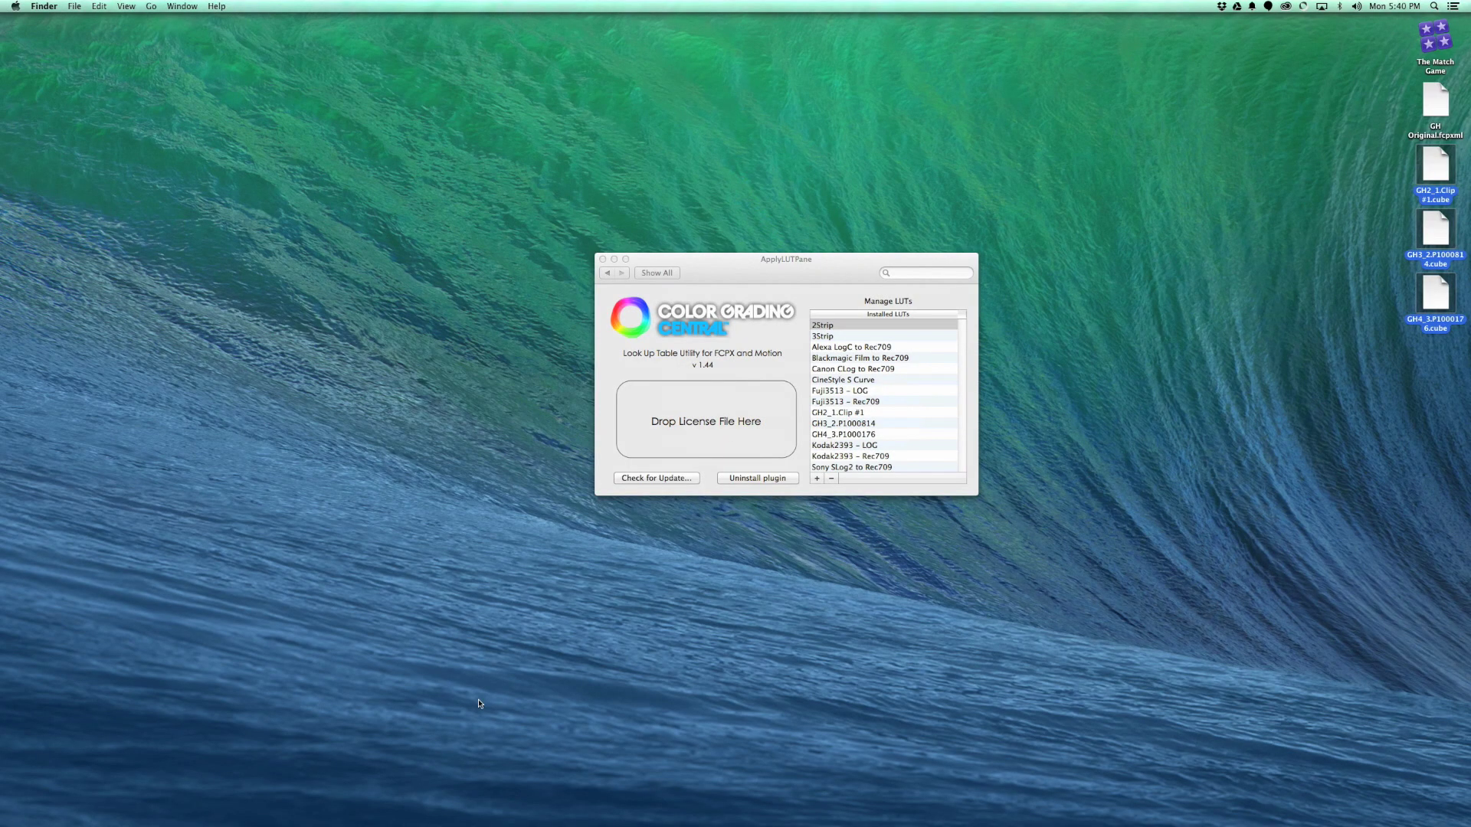
pyautogui.click(600, 810)
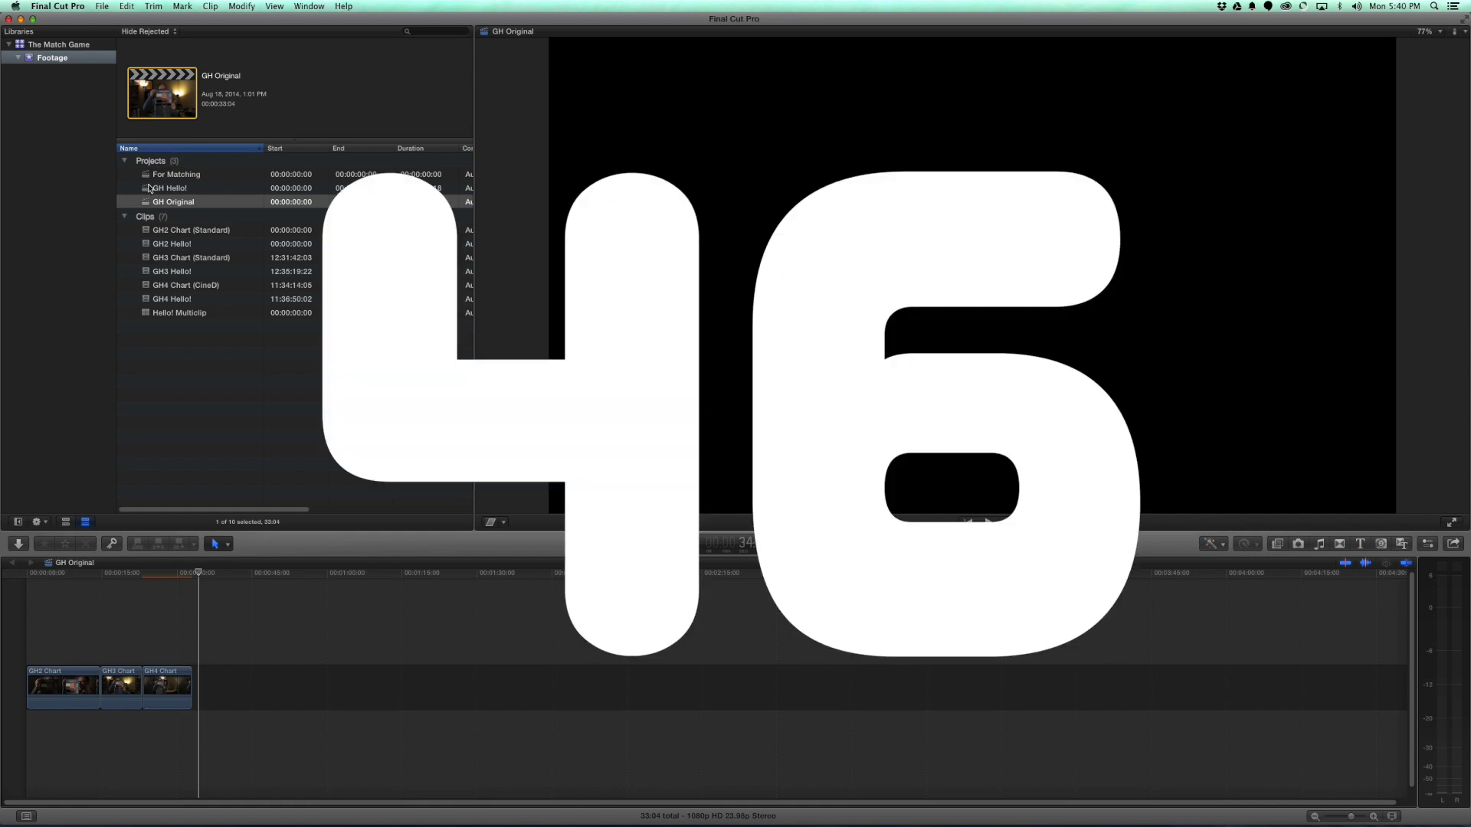
# Step: Open For Matching, append Hello! Multiclip, and move the playhead about 28 seconds in
pyautogui.doubleClick(150, 174)
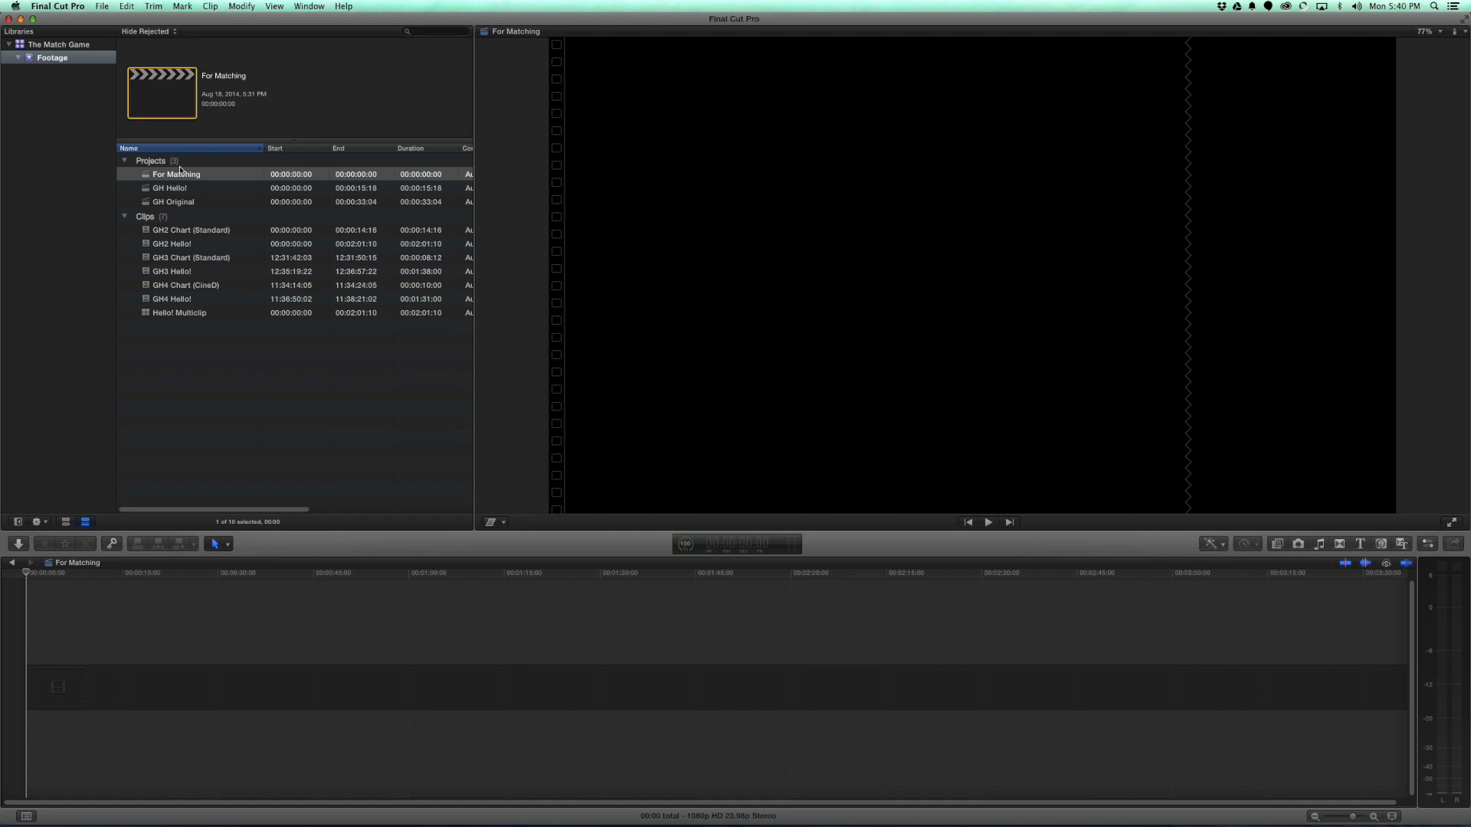
pyautogui.click(148, 315)
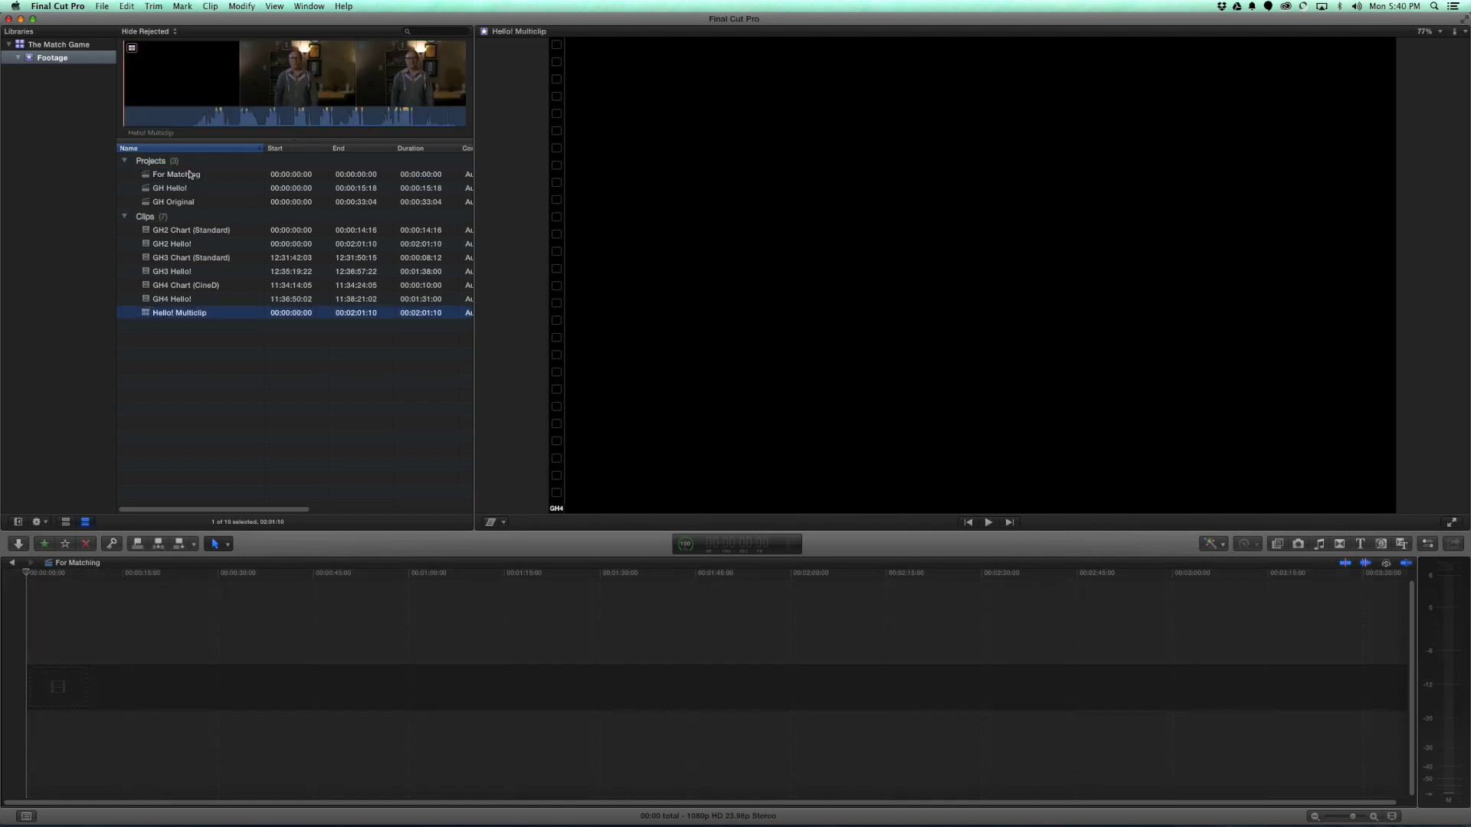
pyautogui.press('e')
pyautogui.moveTo(178, 575); pyautogui.dragTo(207, 571)
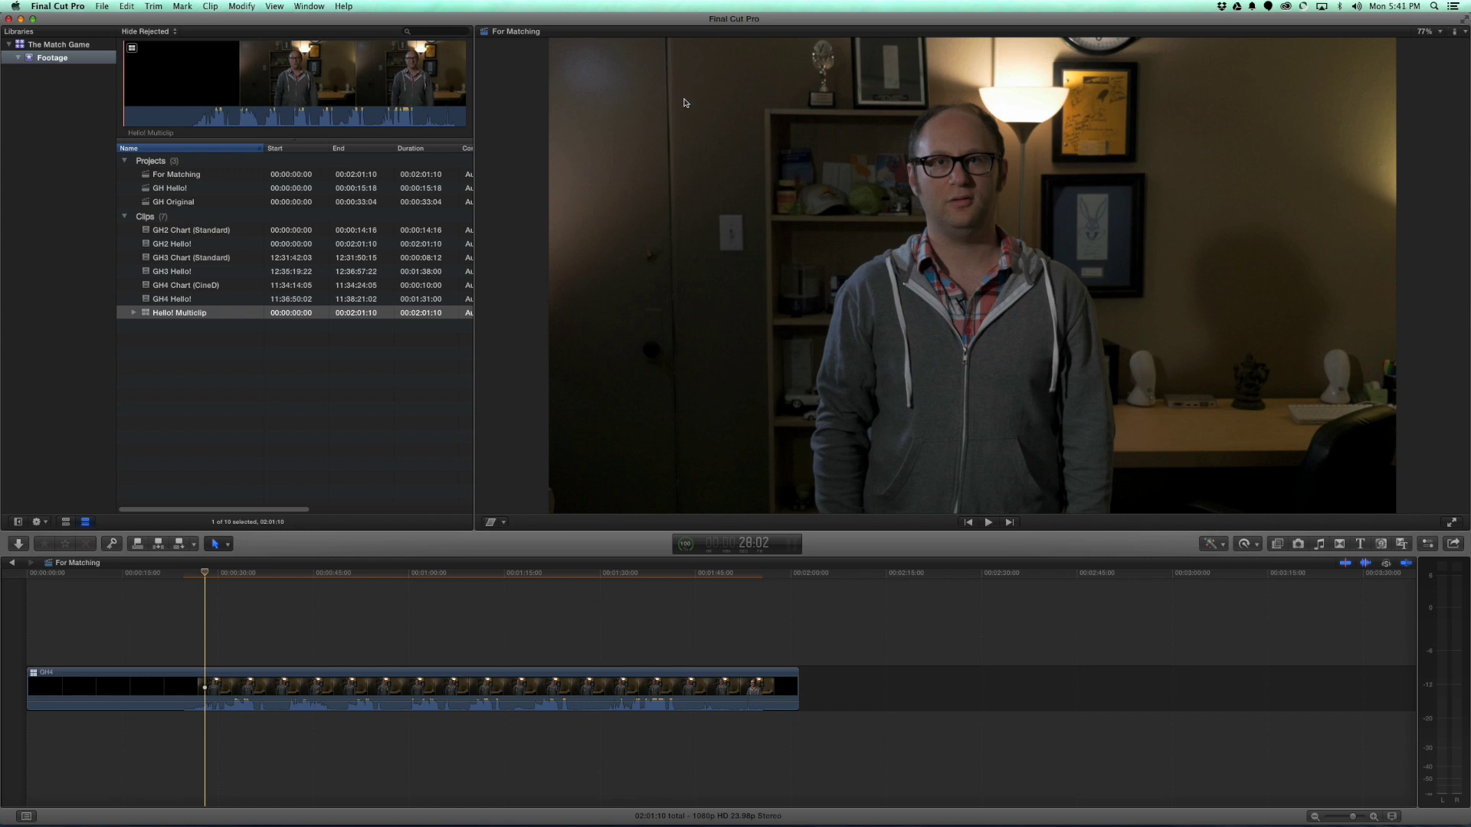
# Step: Add Apply LUT with GH4_3.P1000176 to the multiclip's GH4 angle, then switch to the GH3 angle
pyautogui.press('super+4')
pyautogui.press('super+5')
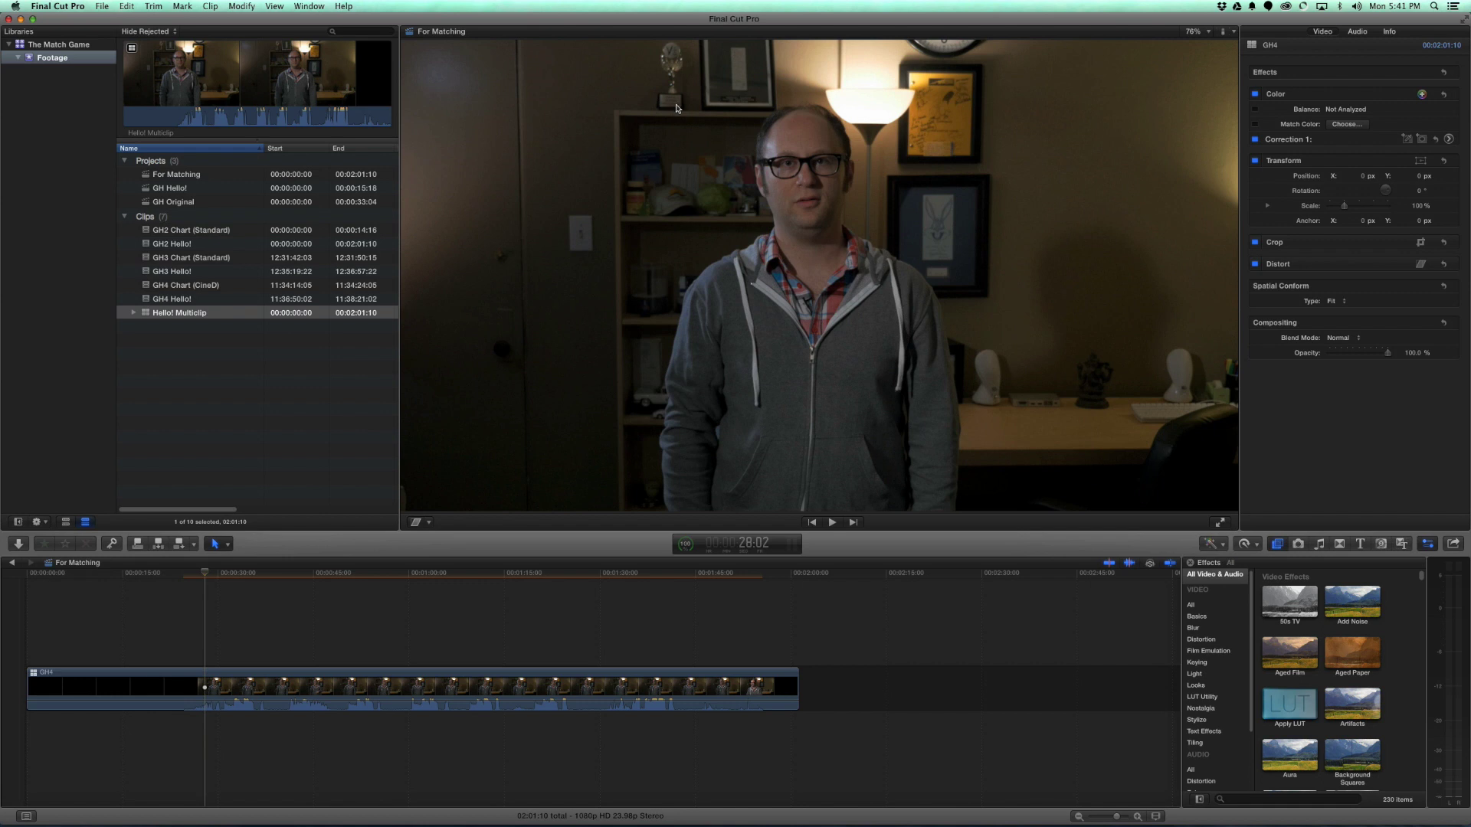
pyautogui.press('super+a')
pyautogui.doubleClick(1289, 703)
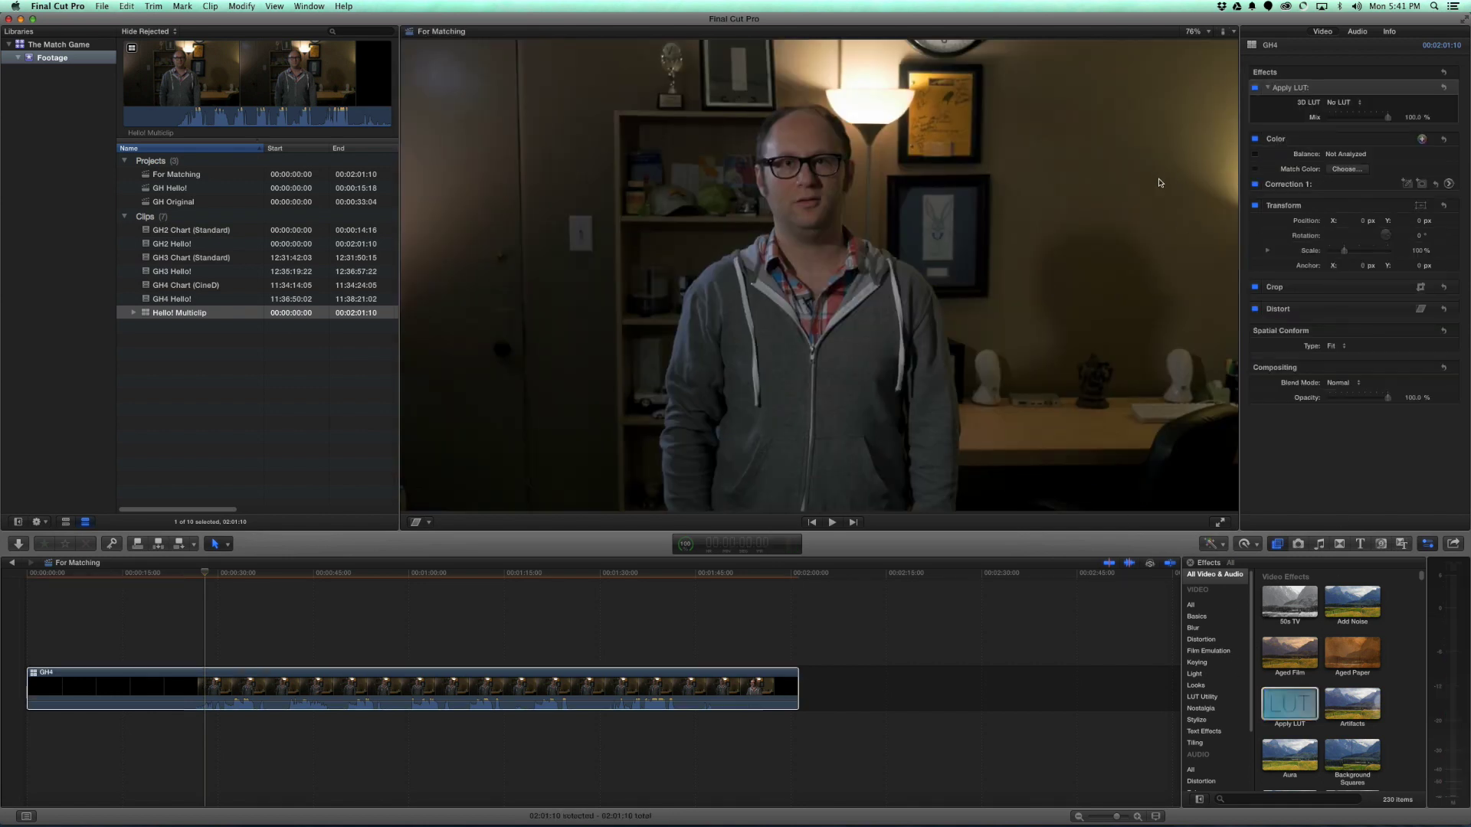
pyautogui.click(1341, 102)
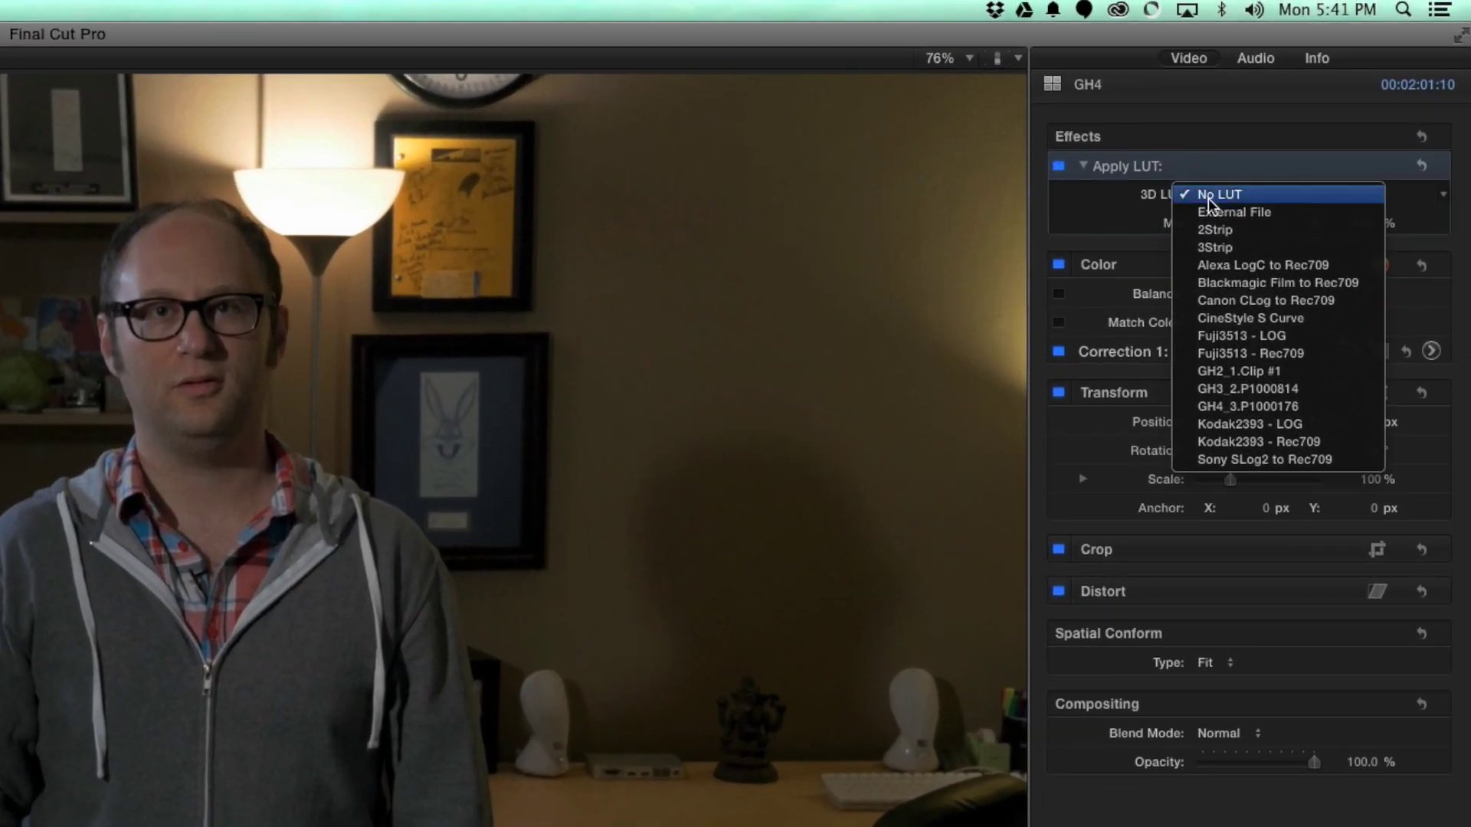
pyautogui.click(1238, 406)
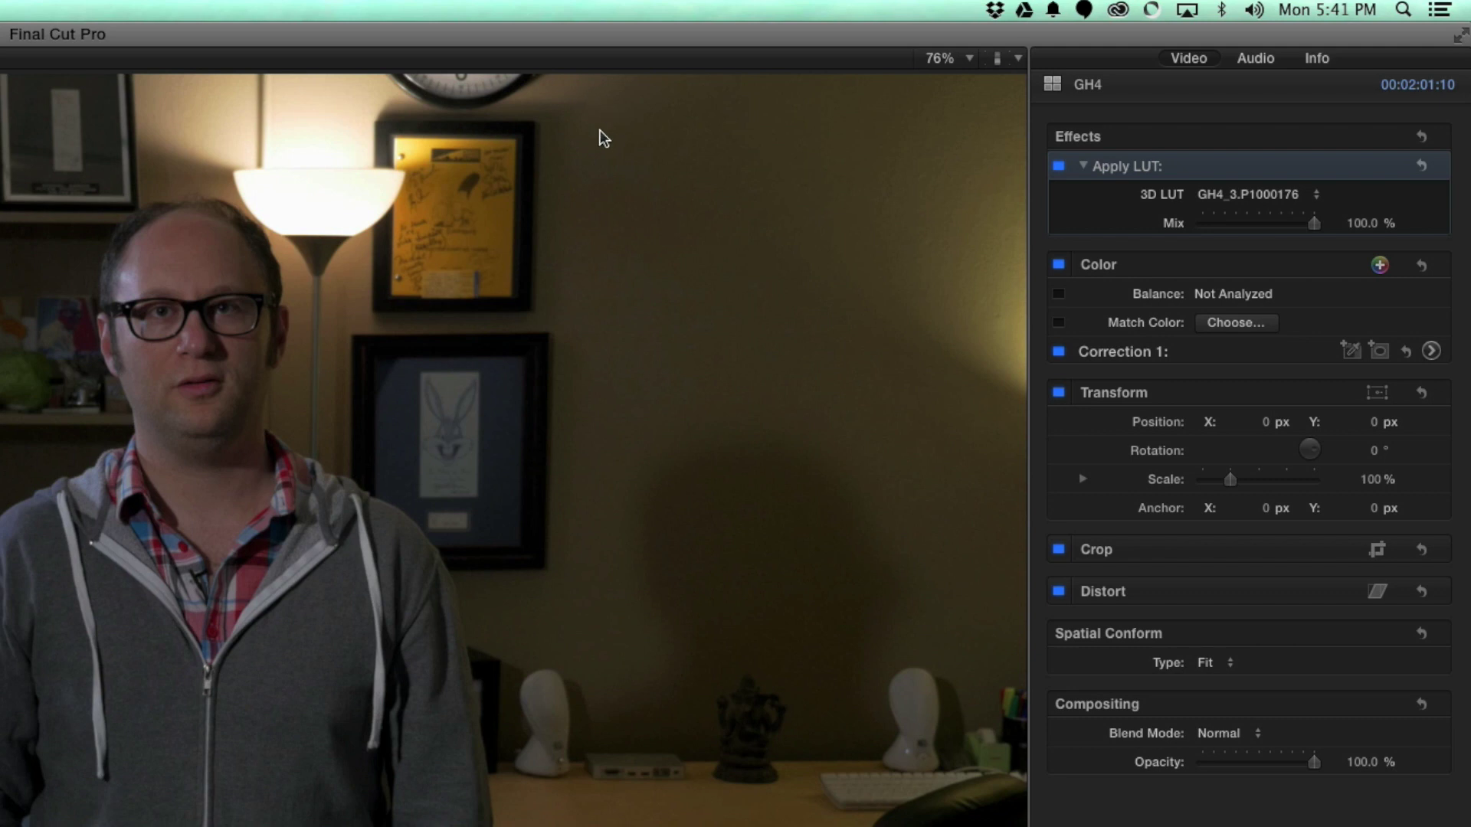
pyautogui.press('Down')
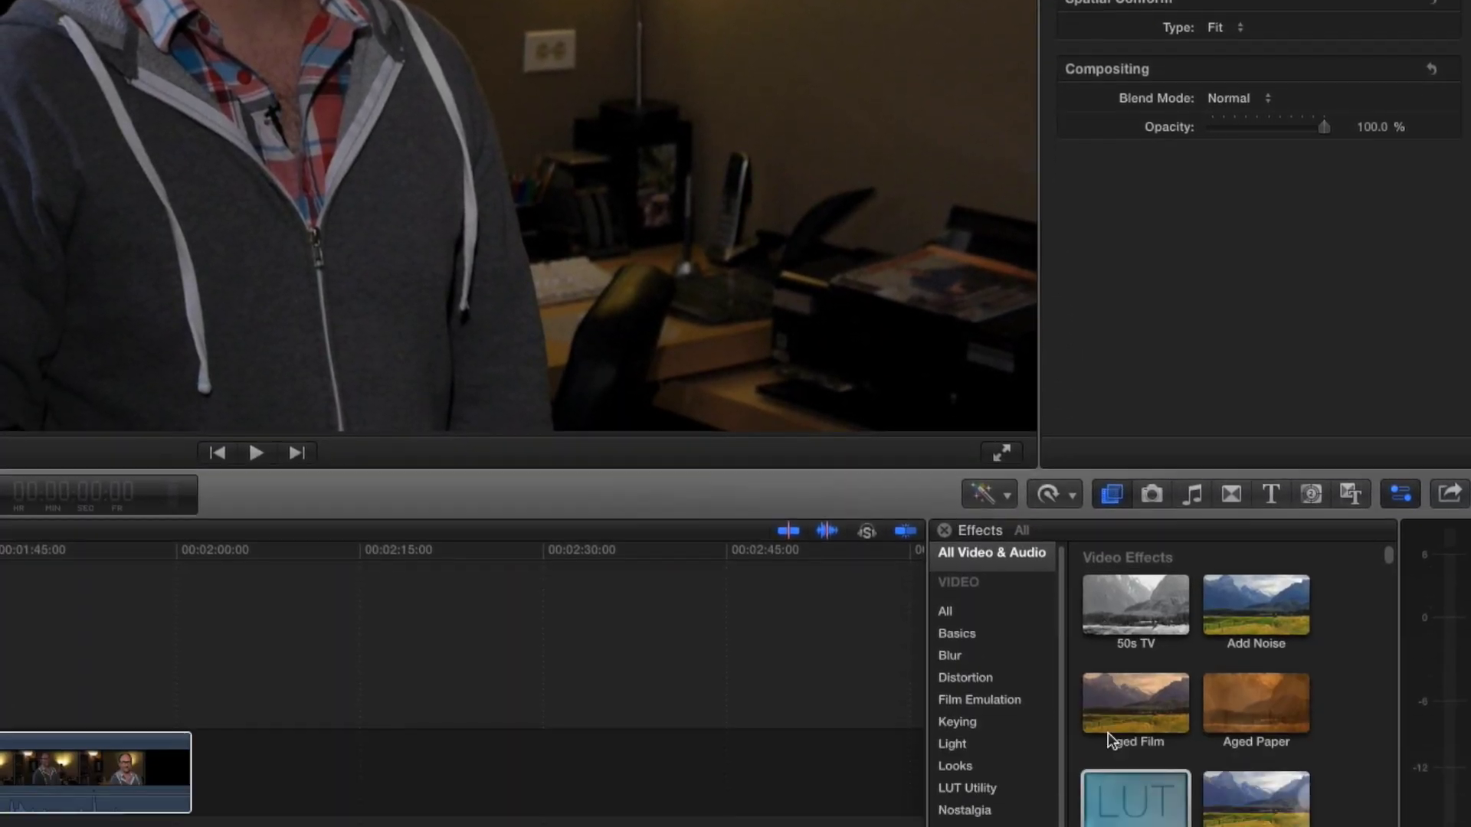
# Step: Add Apply LUT effects: GH3_2.P1000814 on the GH3 angle, GH2_1.Clip #1 on the GH2 angle
pyautogui.doubleClick(1135, 801)
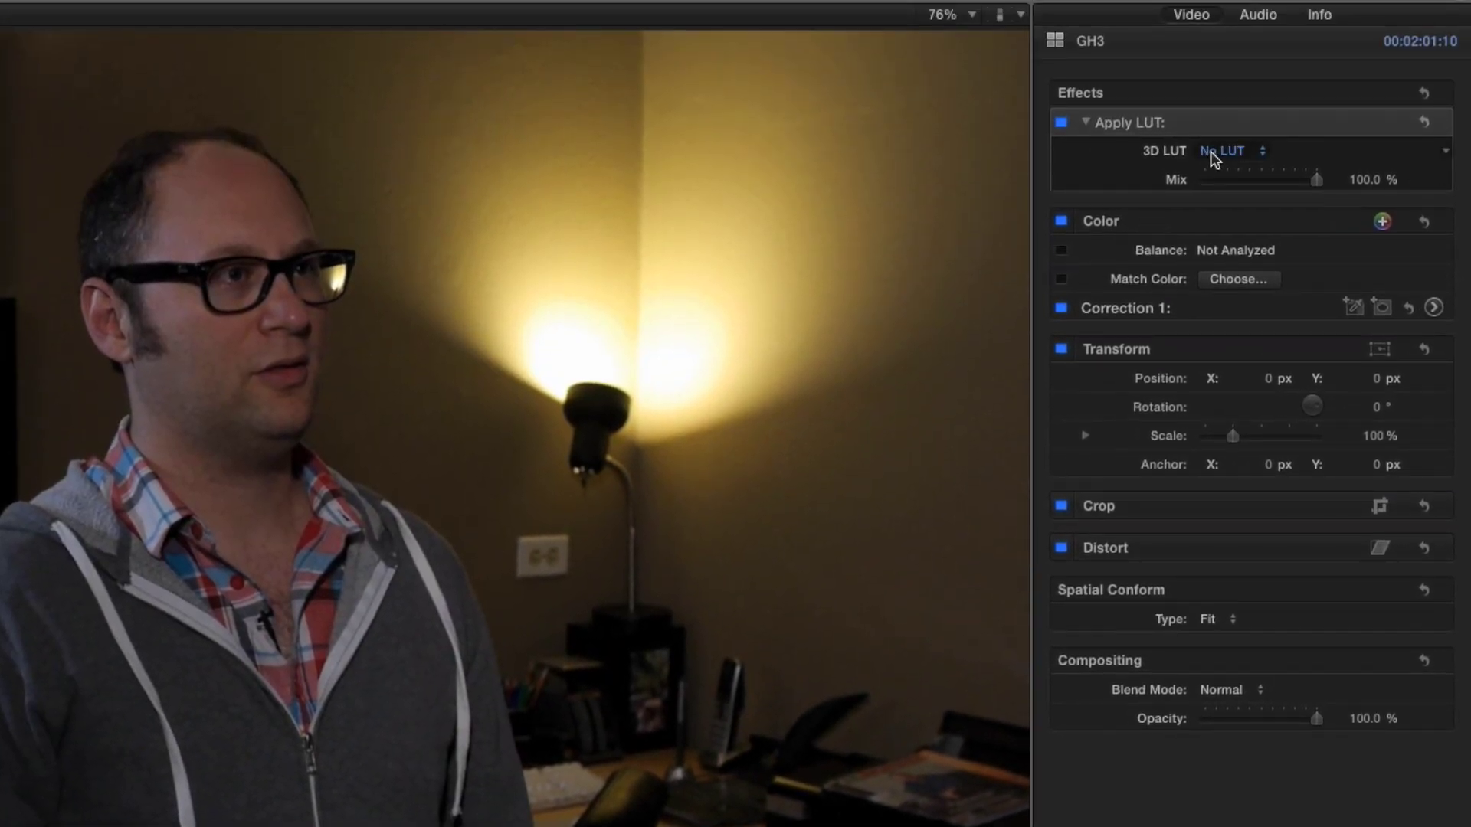
pyautogui.click(1210, 152)
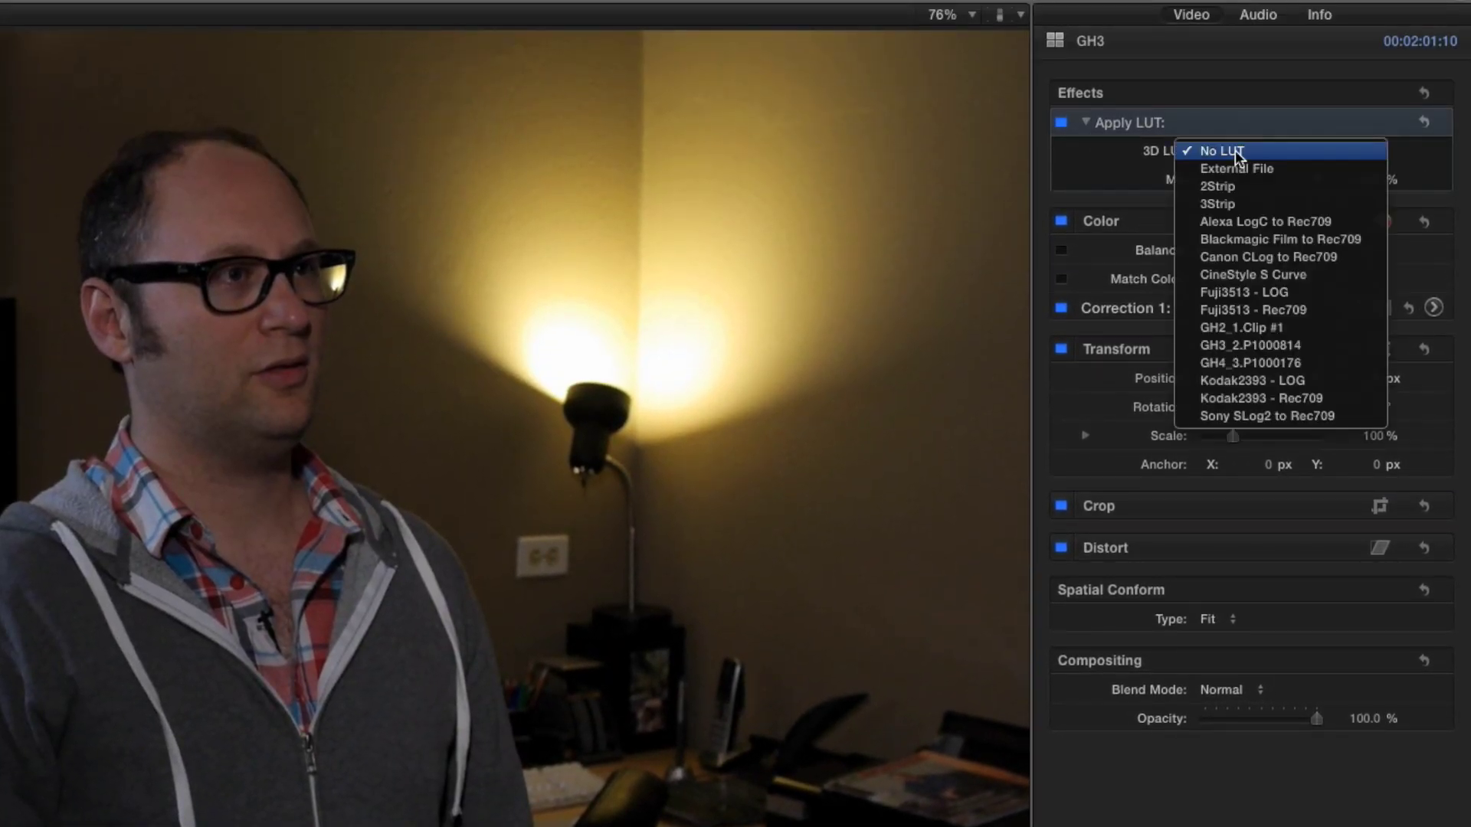
pyautogui.click(1260, 346)
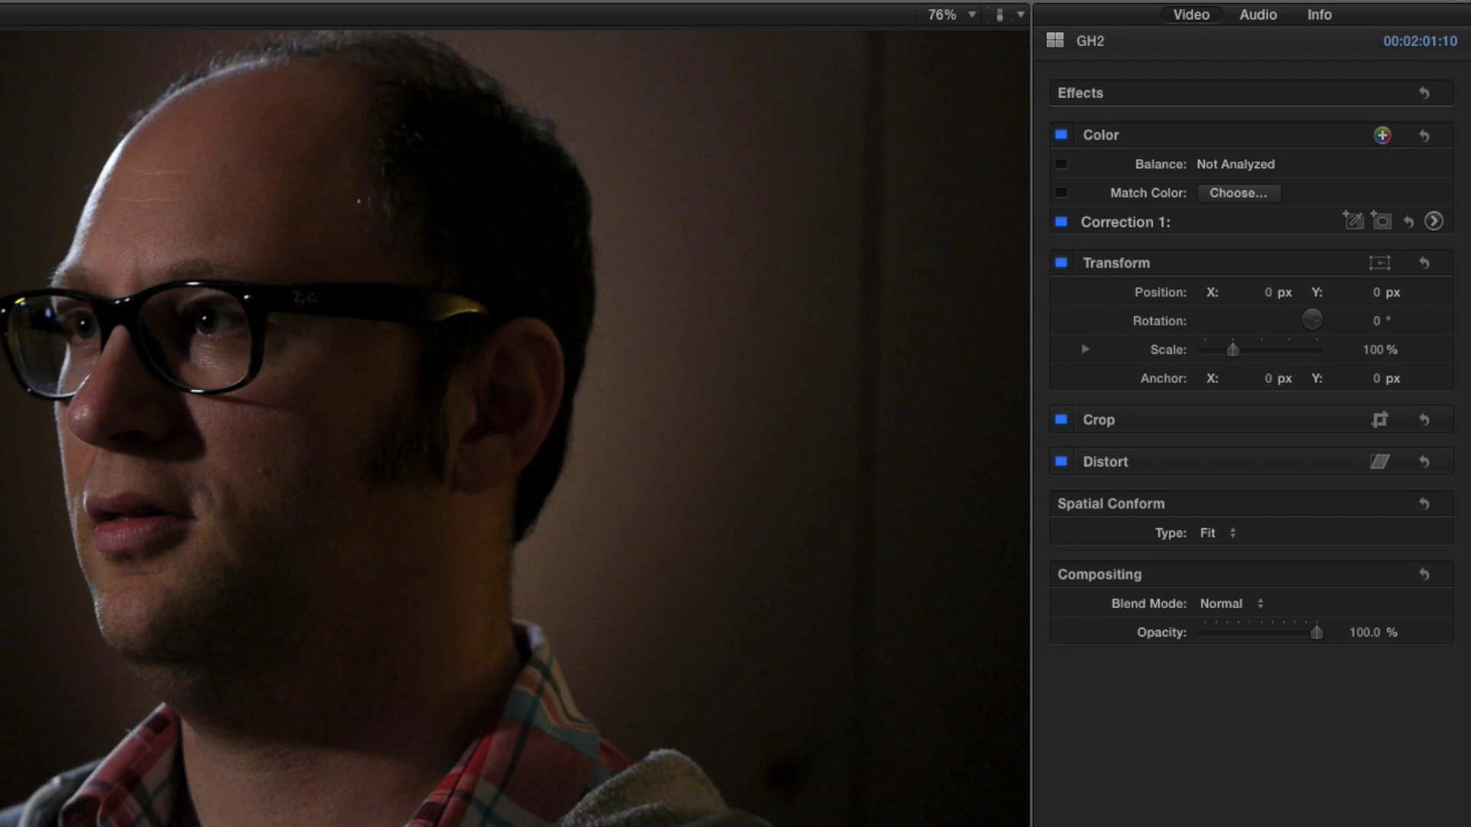
pyautogui.click(1217, 153)
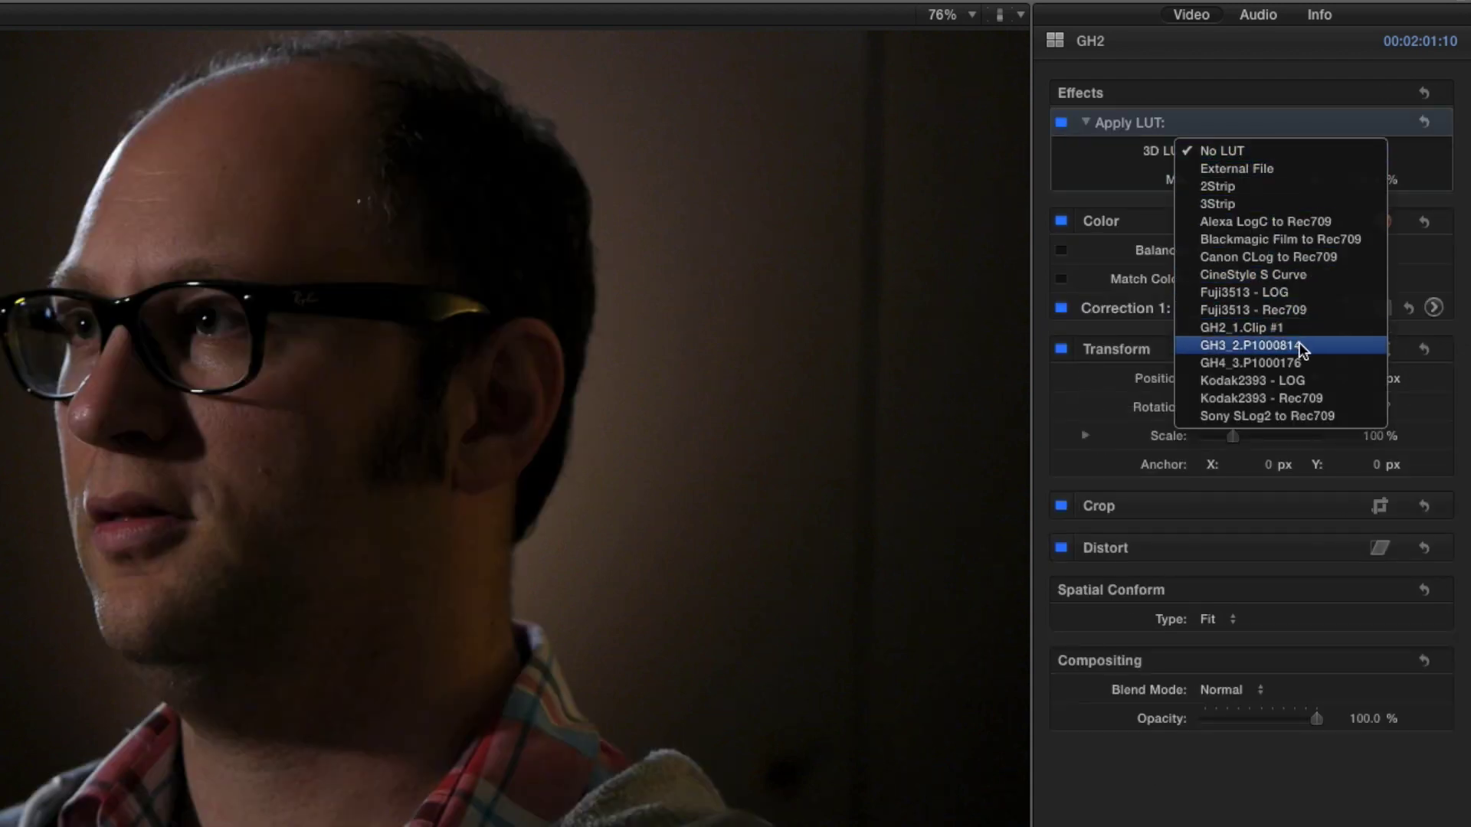
pyautogui.click(1311, 327)
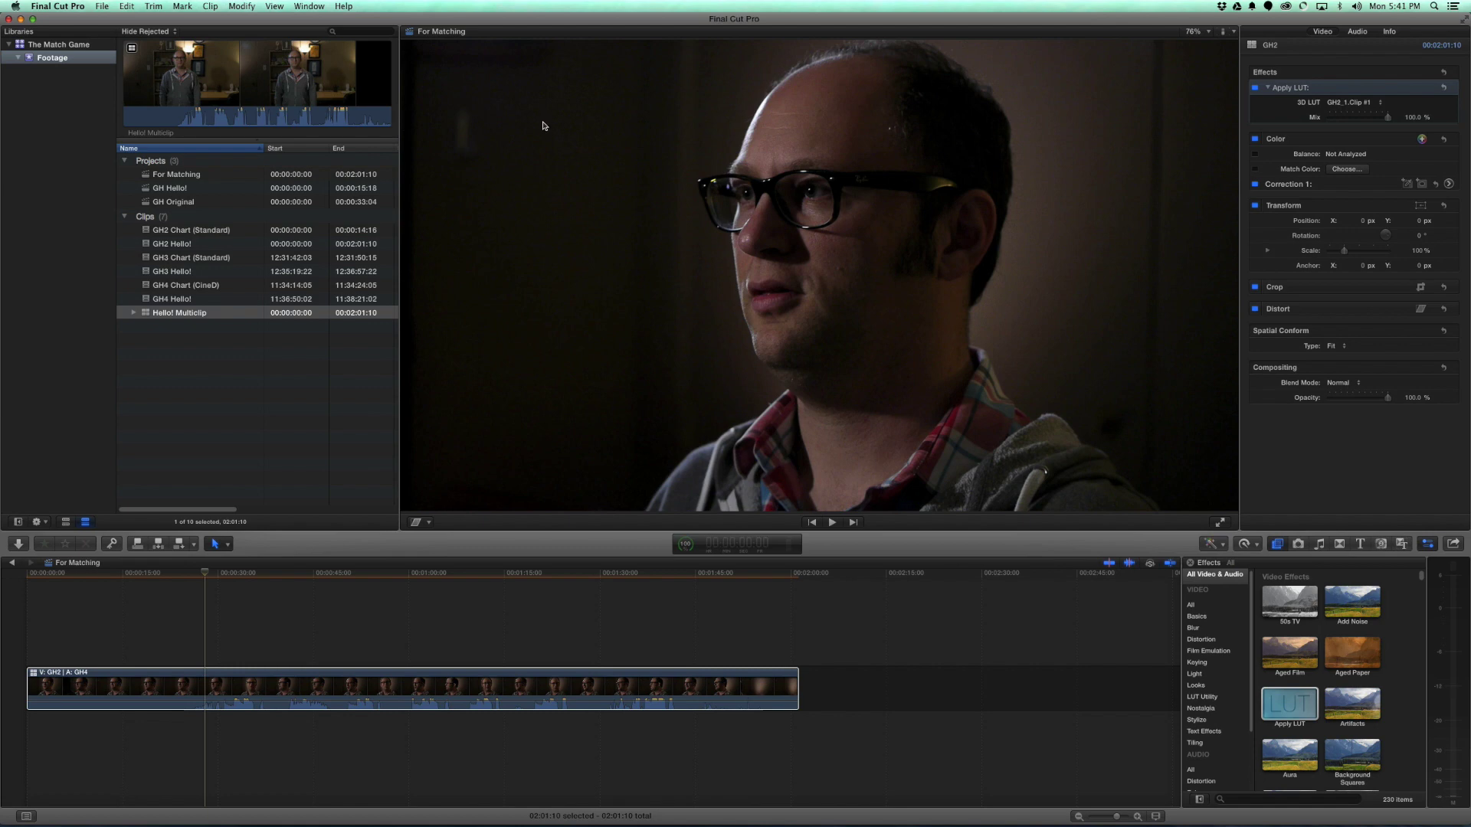
# Step: Cut the multiclip to the GH4 angle, then check the GH2, GH3 and GH4 LUTs in the Inspector
pyautogui.press('3')
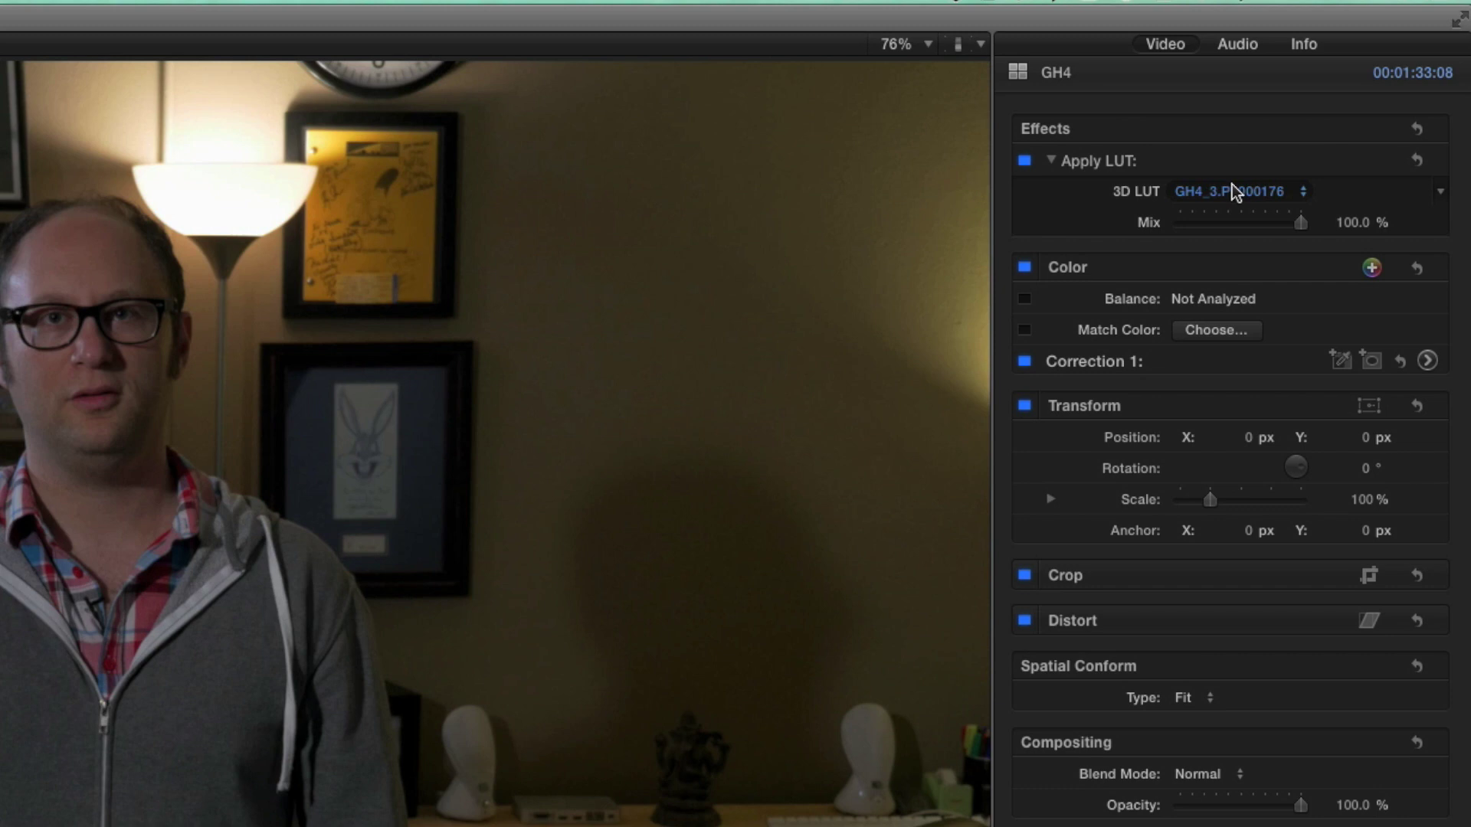
pyautogui.press('1')
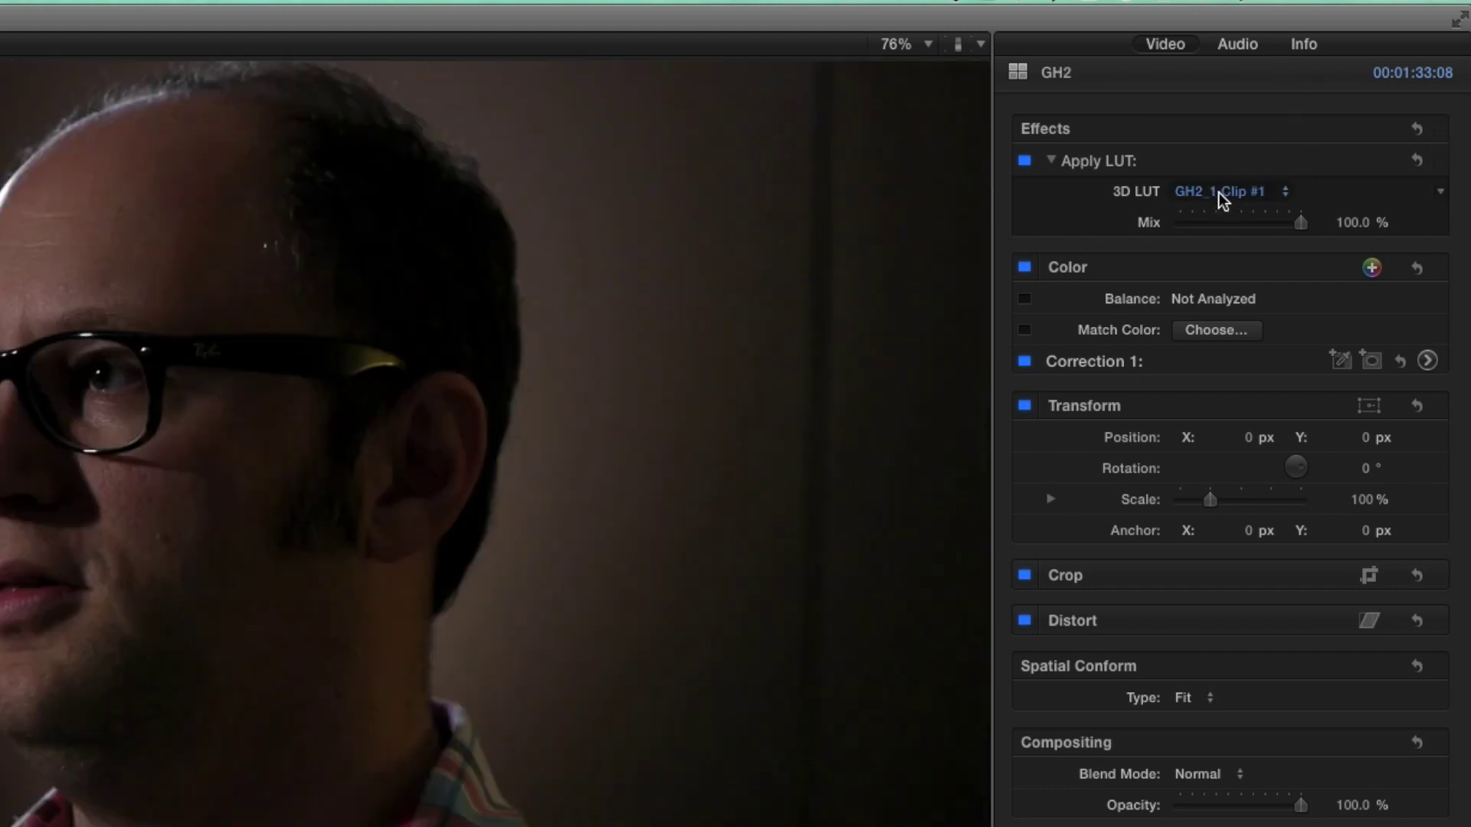
pyautogui.press('2')
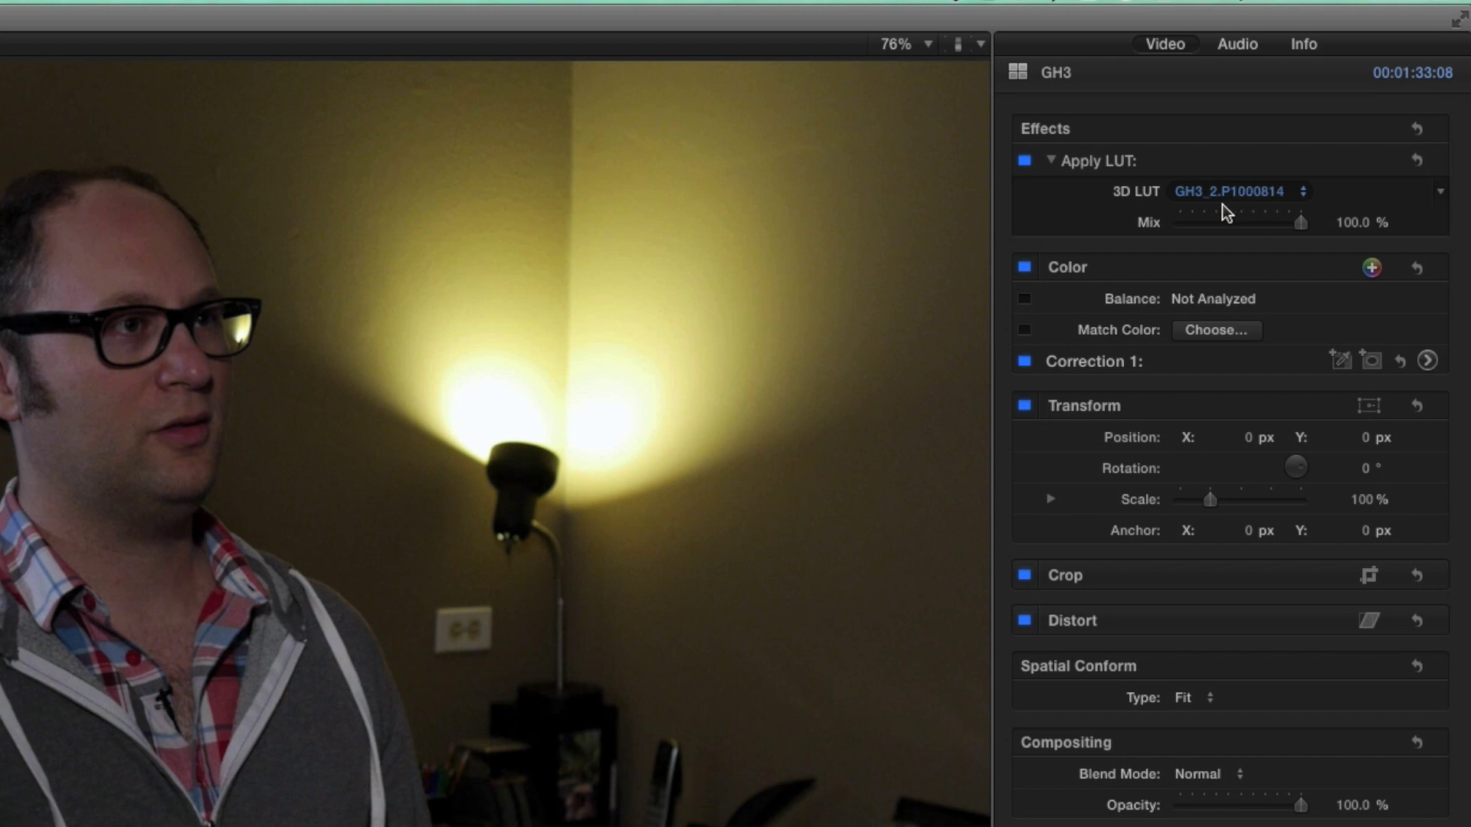
pyautogui.press('3')
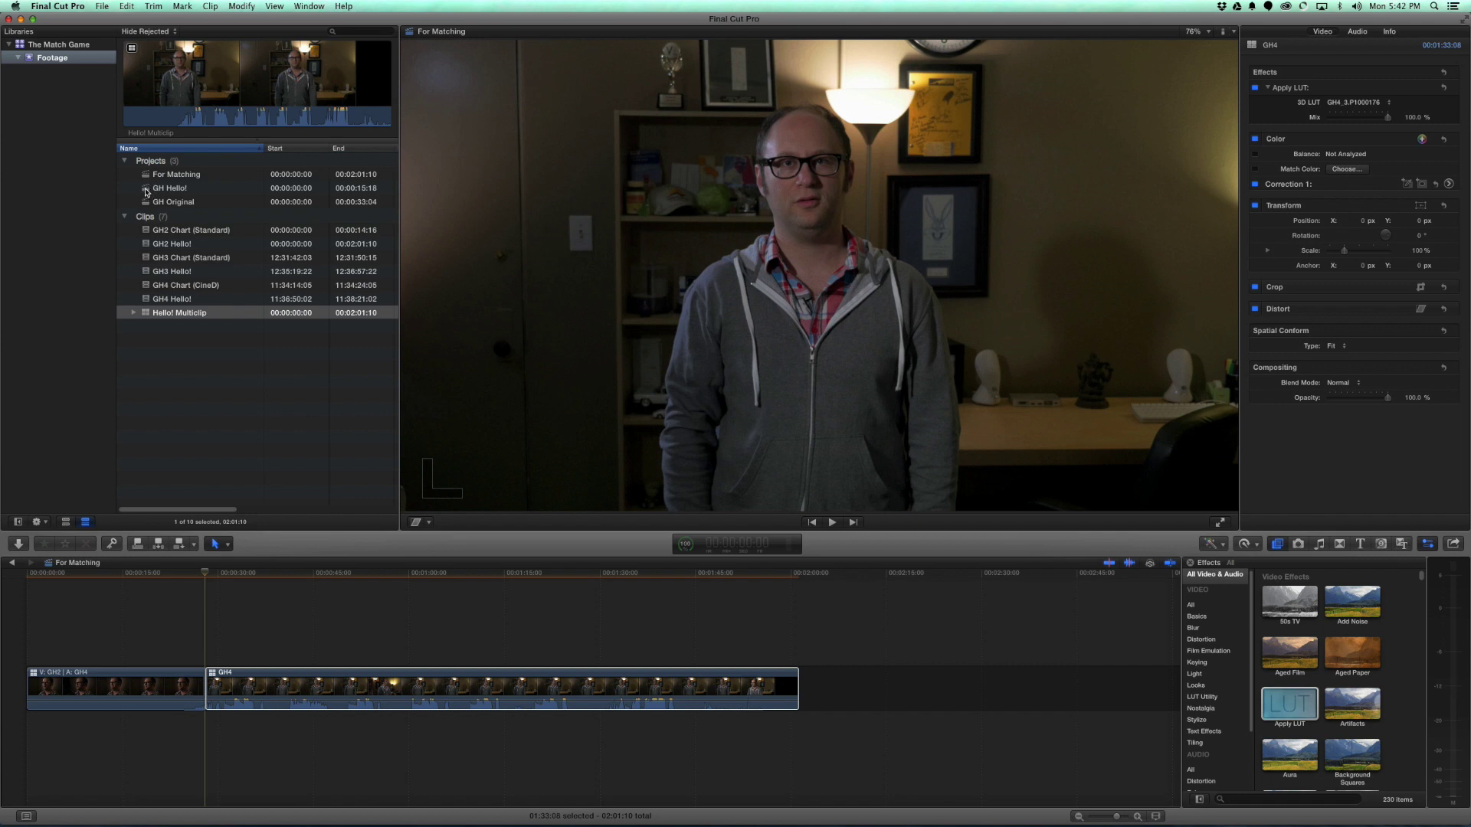
# Step: Open the GH Hello! project, whose 00:00:15:18 timeline holds BEFORE and AFTER titles
pyautogui.doubleClick(146, 191)
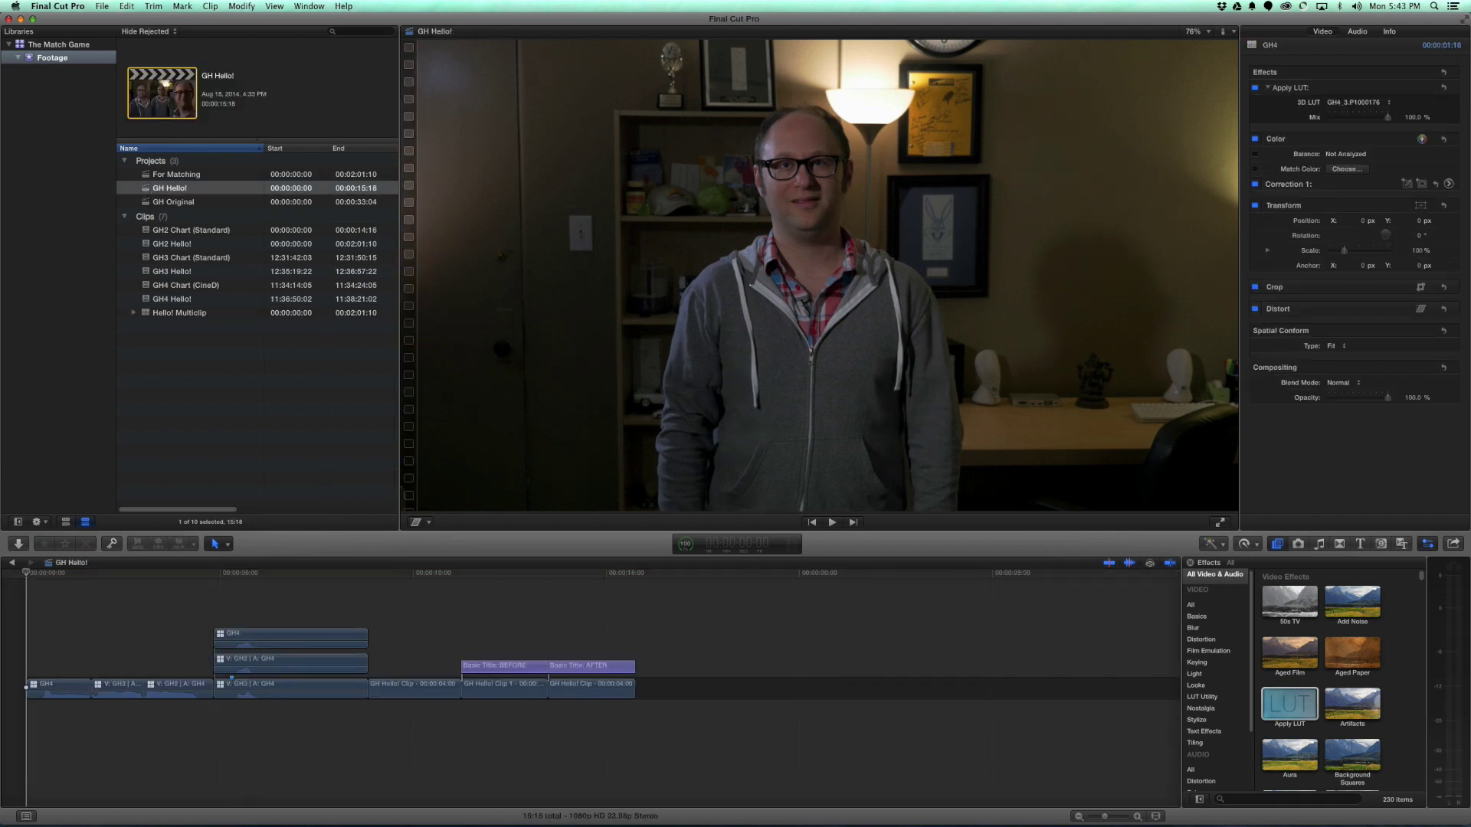